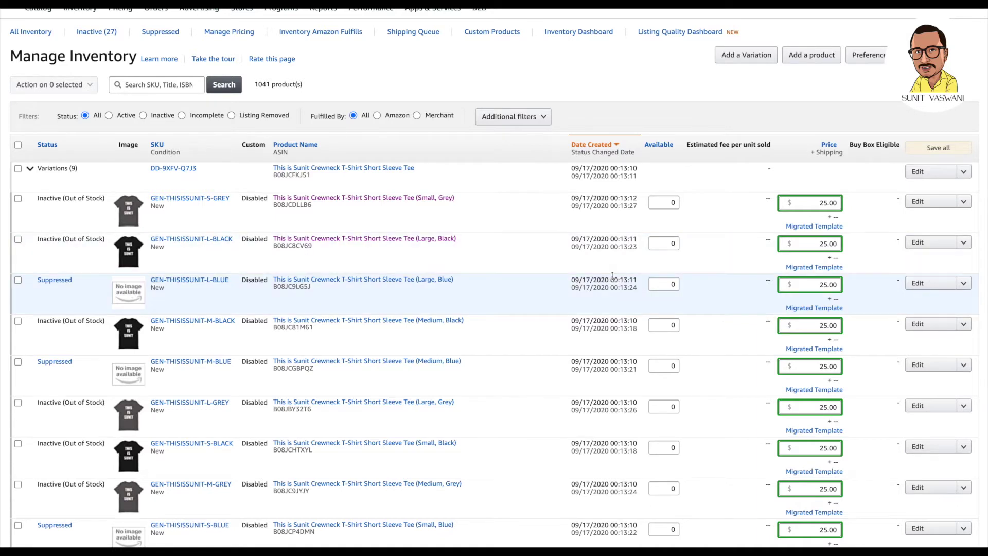
Open the Large, Blue variation's edit page and bring up its empty image slots.
drag(453, 279, 417, 277)
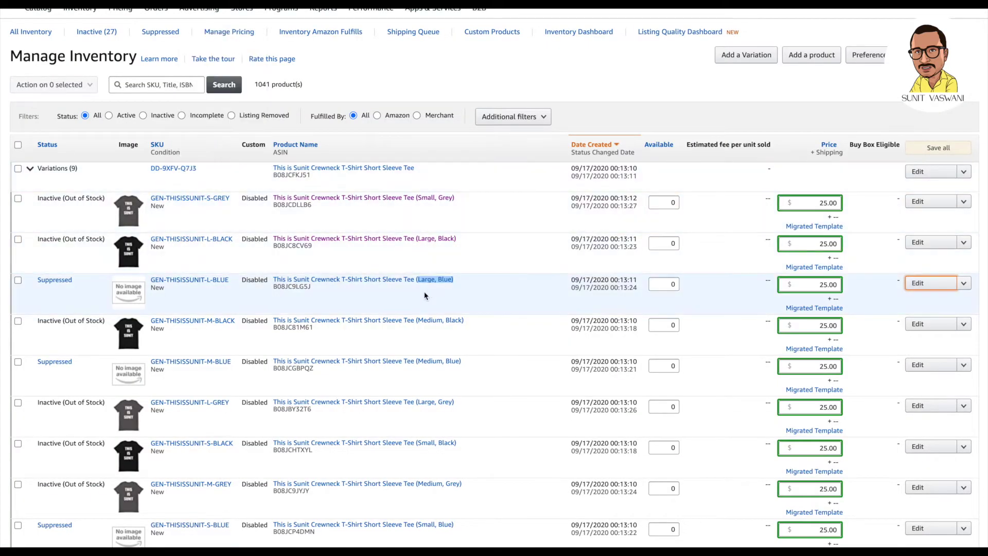
key(Return)
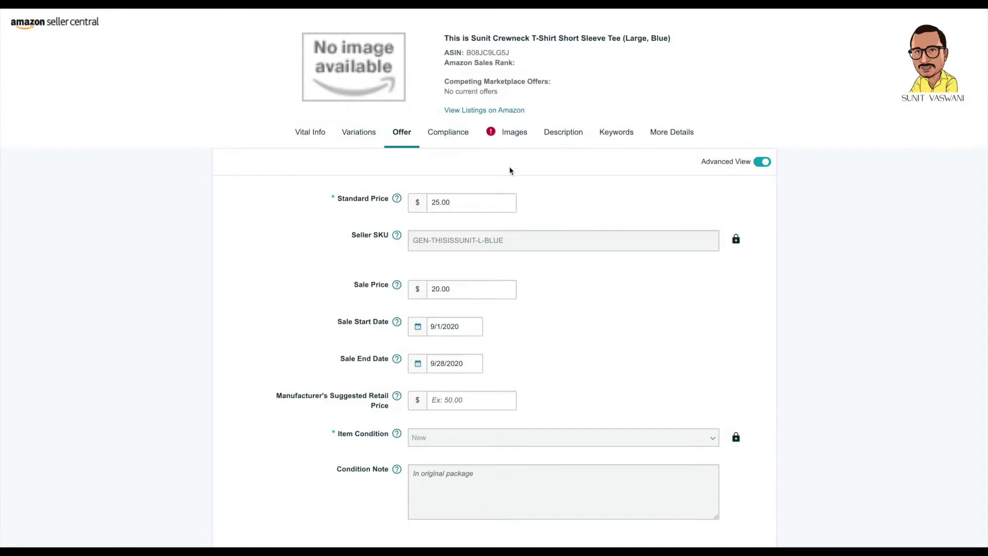
scroll(483, 203, down, 5)
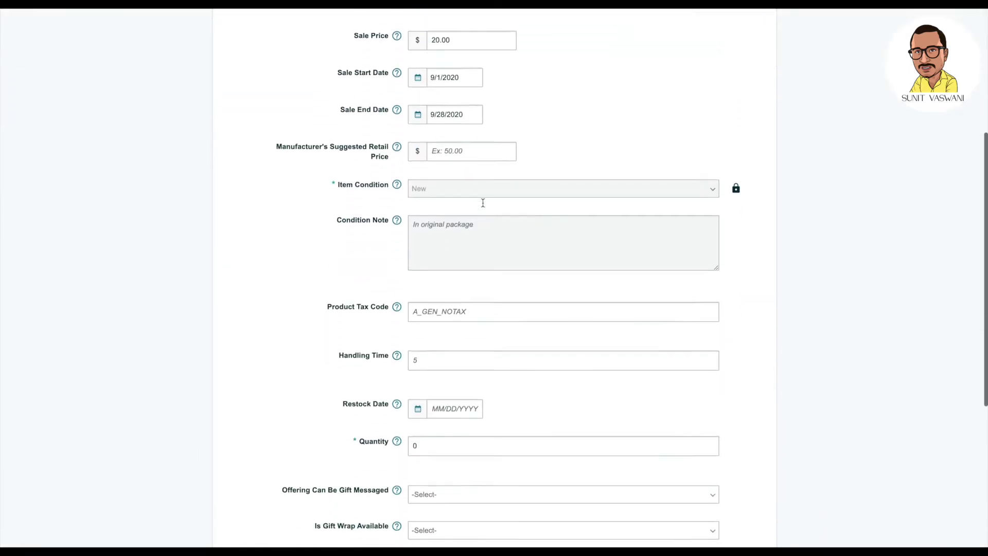
scroll(483, 203, down, 5)
scroll(483, 205, up, 10)
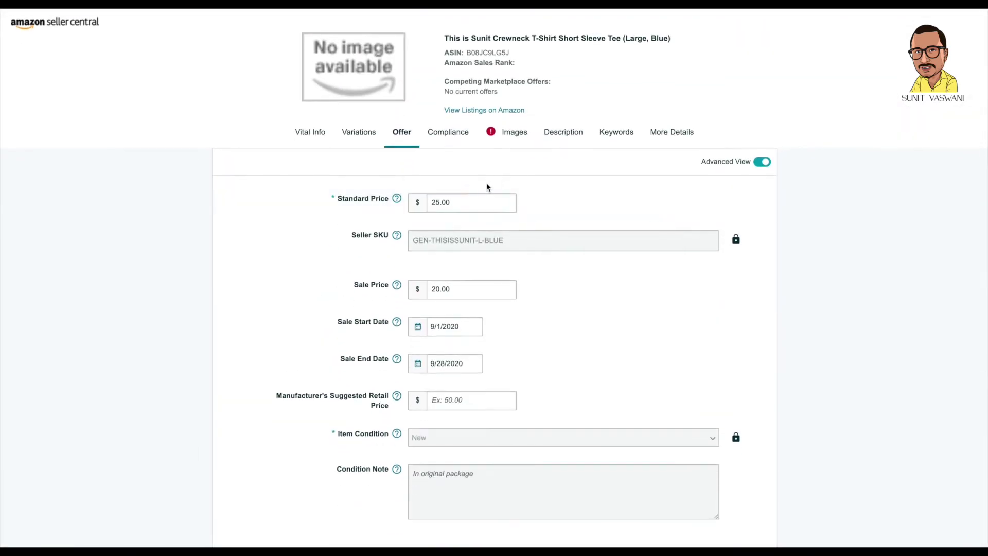
scroll(507, 199, down, 1)
scroll(507, 155, up, 2)
click(515, 140)
Upload the front T-shirt mockup photo from the mockups folder as the MAIN image.
scroll(502, 263, down, 1)
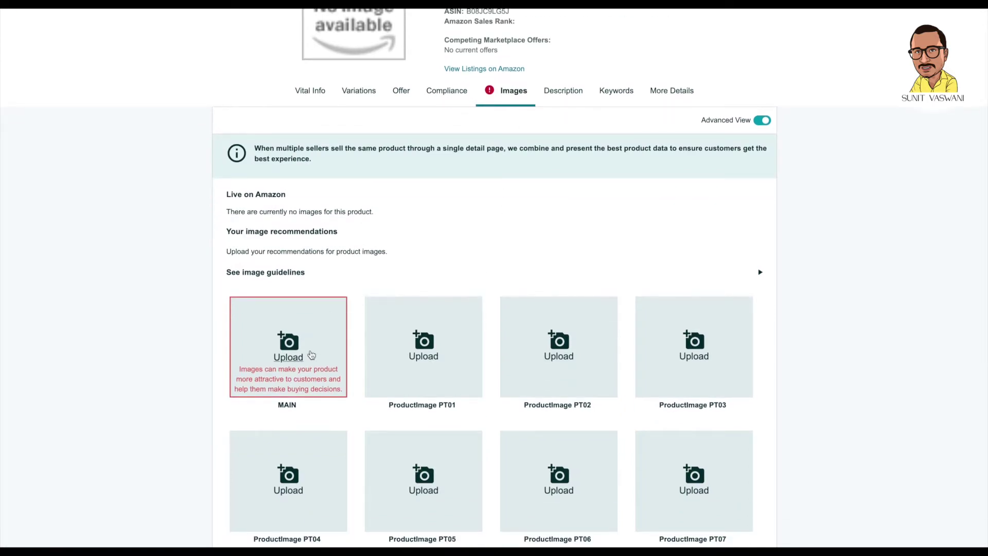
click(311, 354)
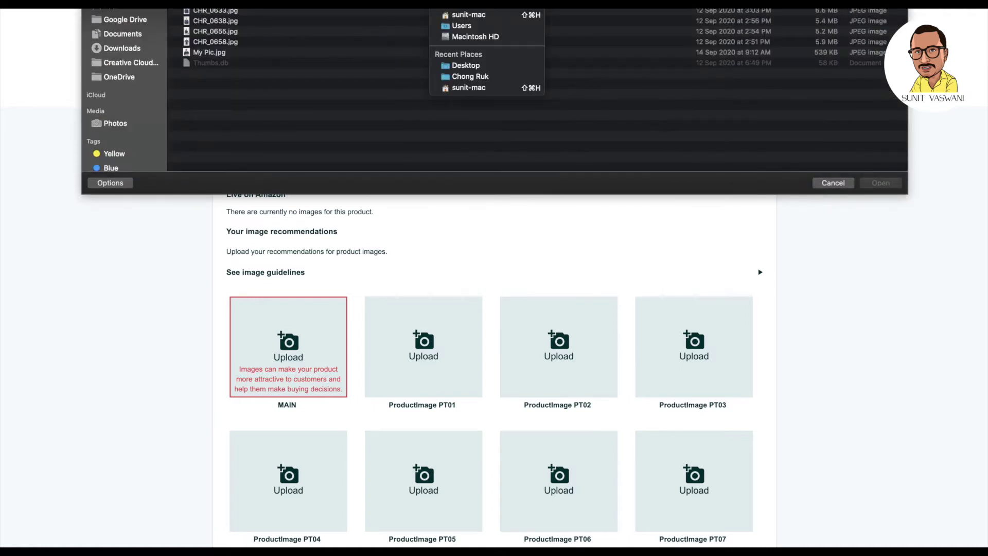
click(484, 12)
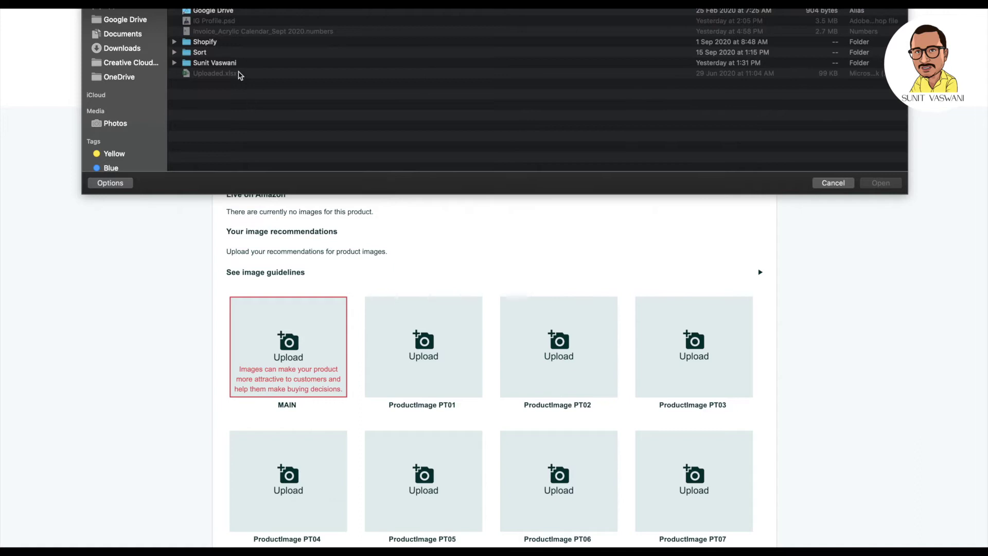
double_click(236, 64)
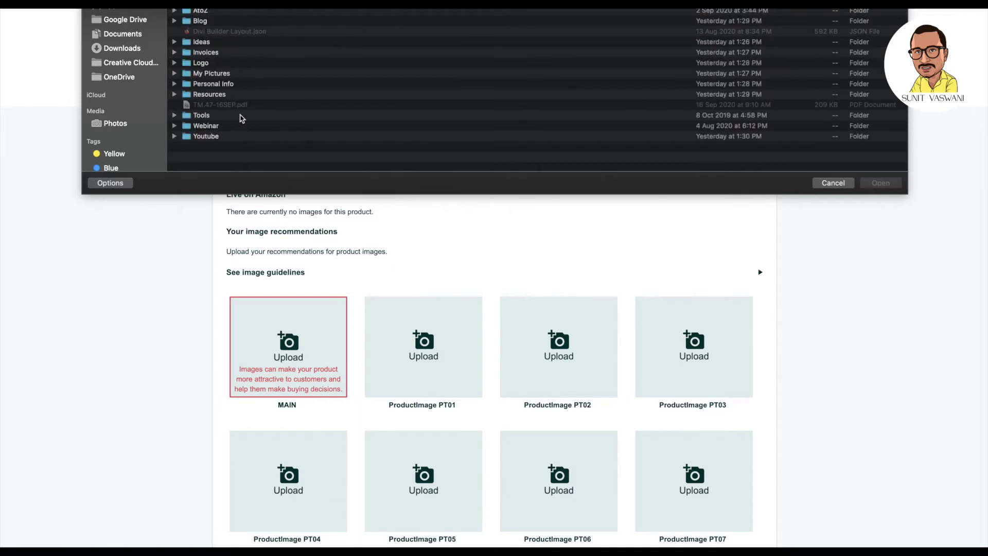
double_click(260, 135)
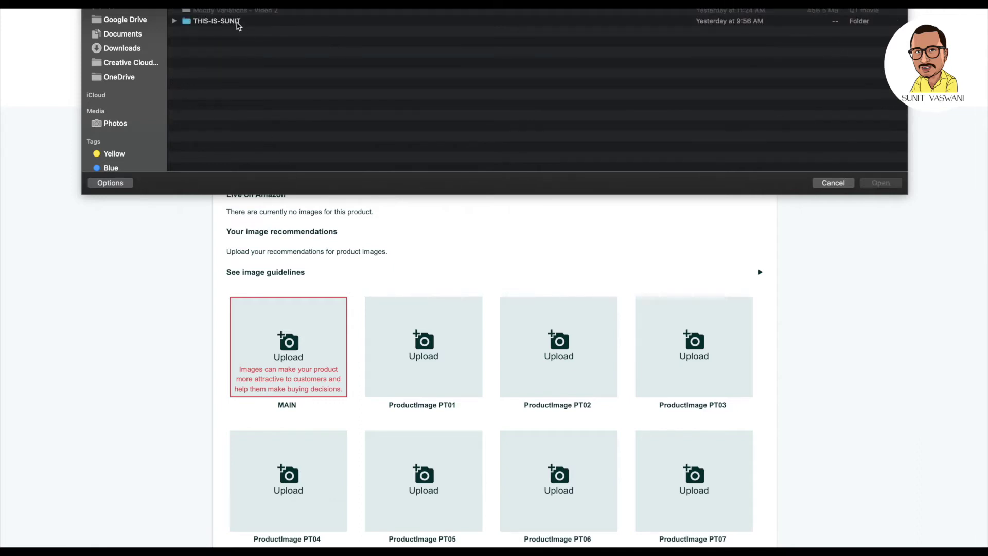
double_click(217, 20)
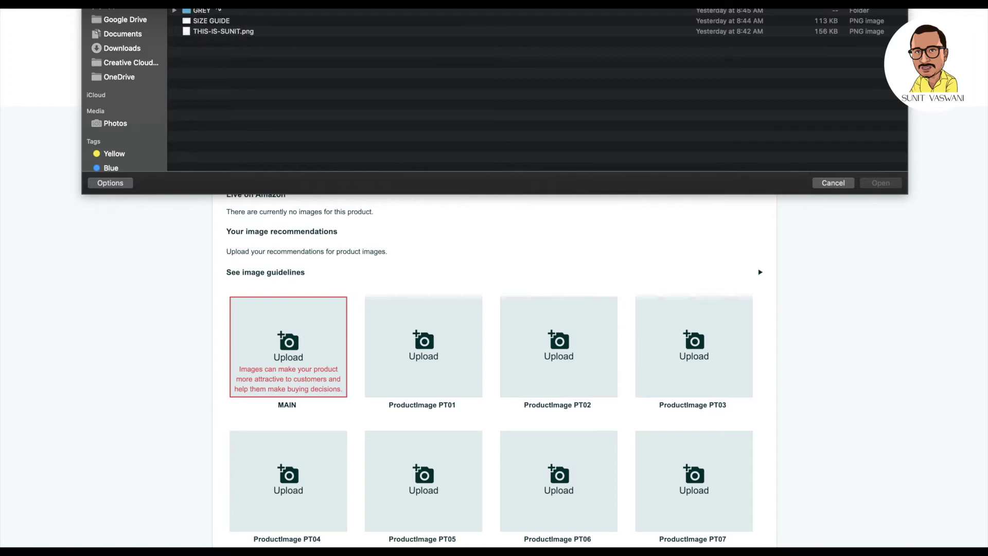
double_click(216, 11)
double_click(247, 45)
Fill PT01–PT03 with the on-hanger, lifestyle and model mockup photos.
click(421, 355)
double_click(309, 31)
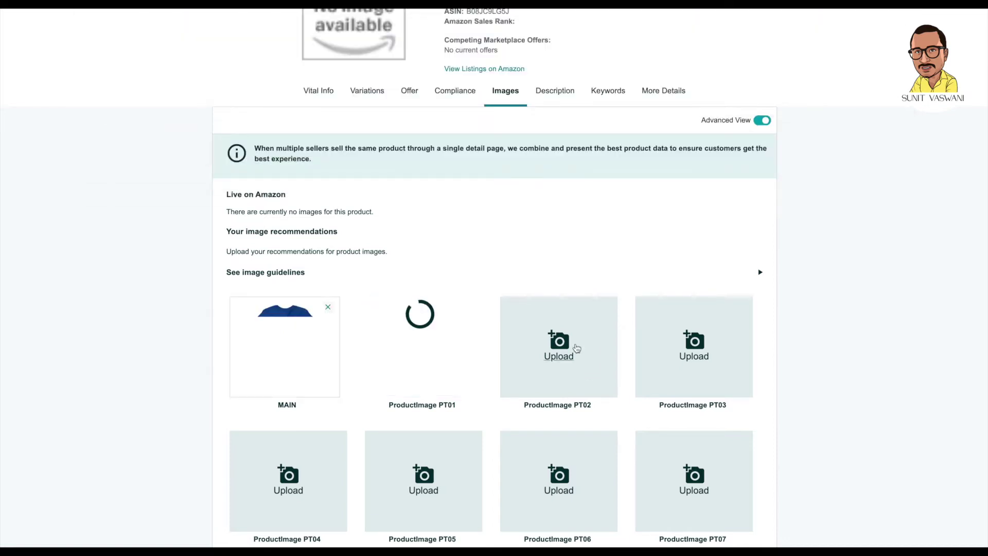
click(570, 344)
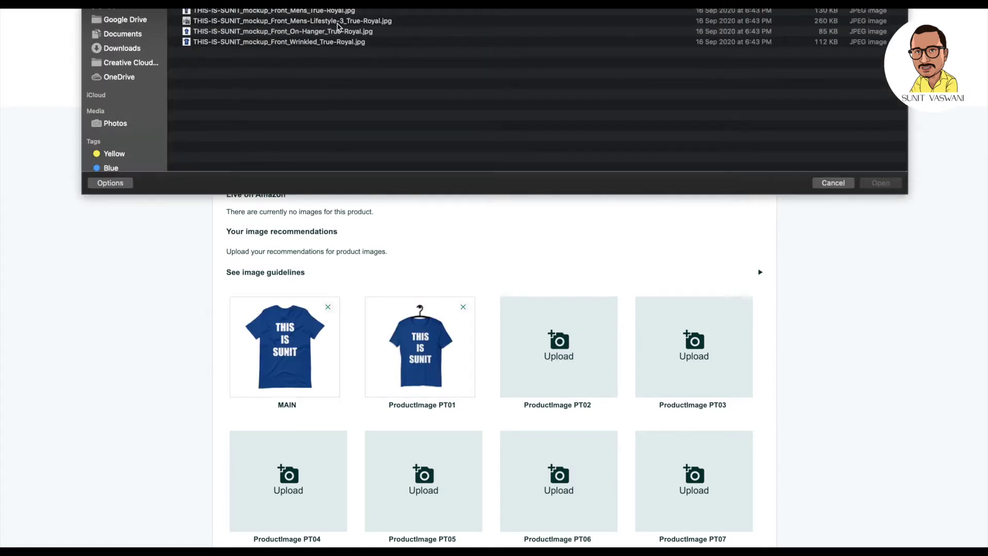
double_click(338, 24)
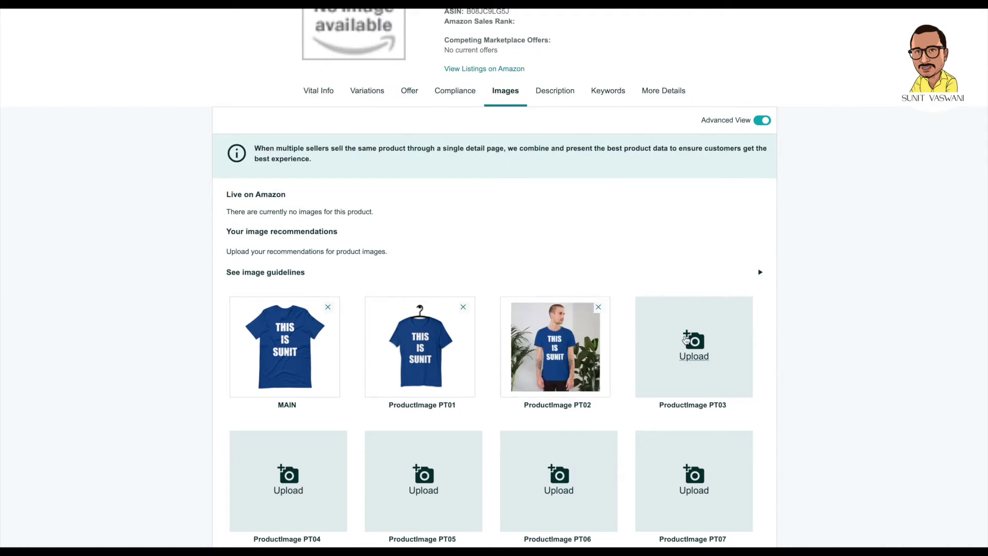
click(680, 338)
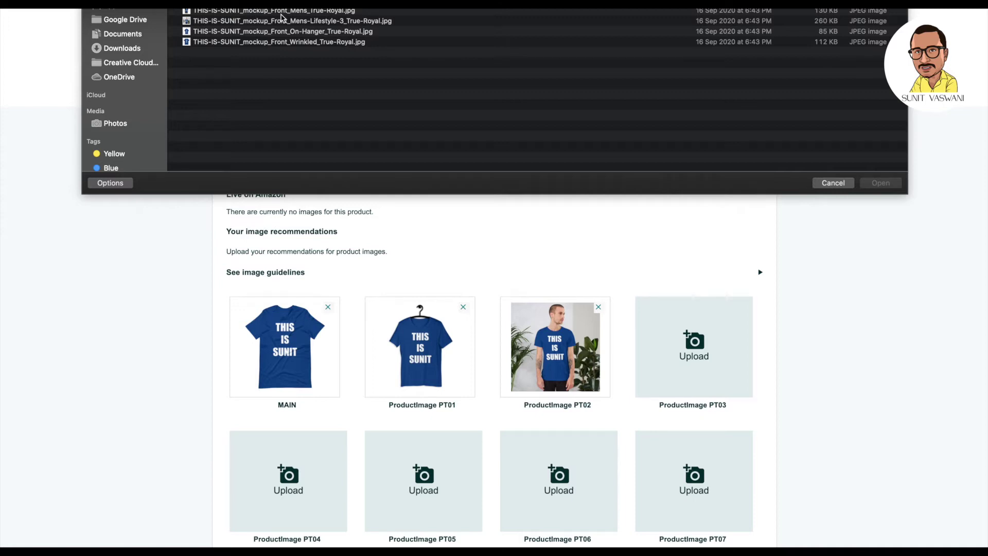
double_click(282, 16)
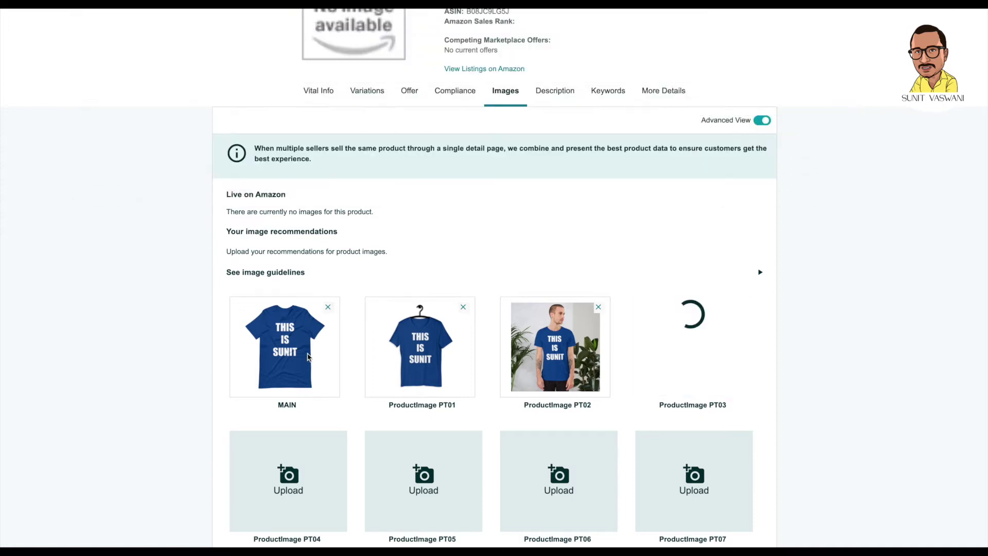
Fill PT04 and PT05 with mockup photos and PT06 with the BLUE folder's size chart.
click(289, 494)
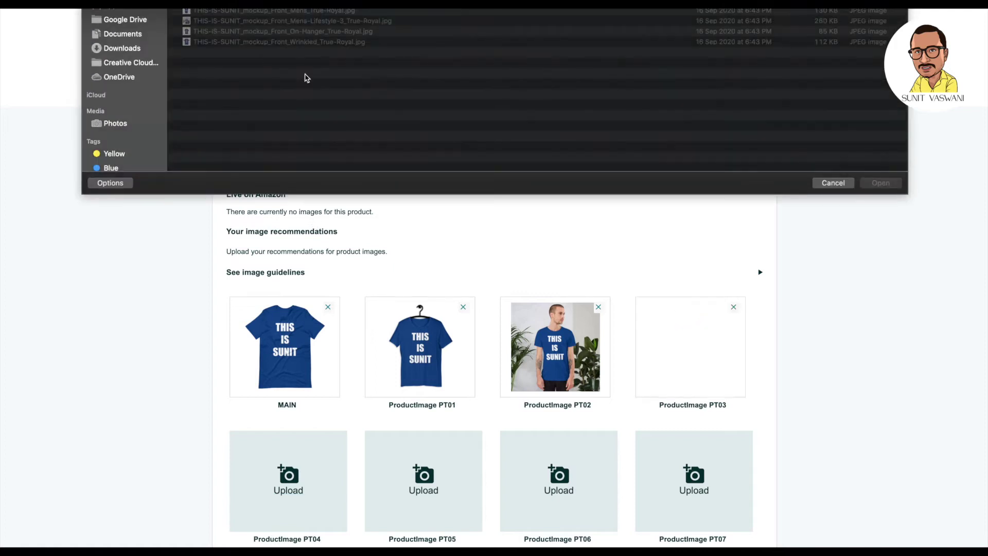
double_click(314, 10)
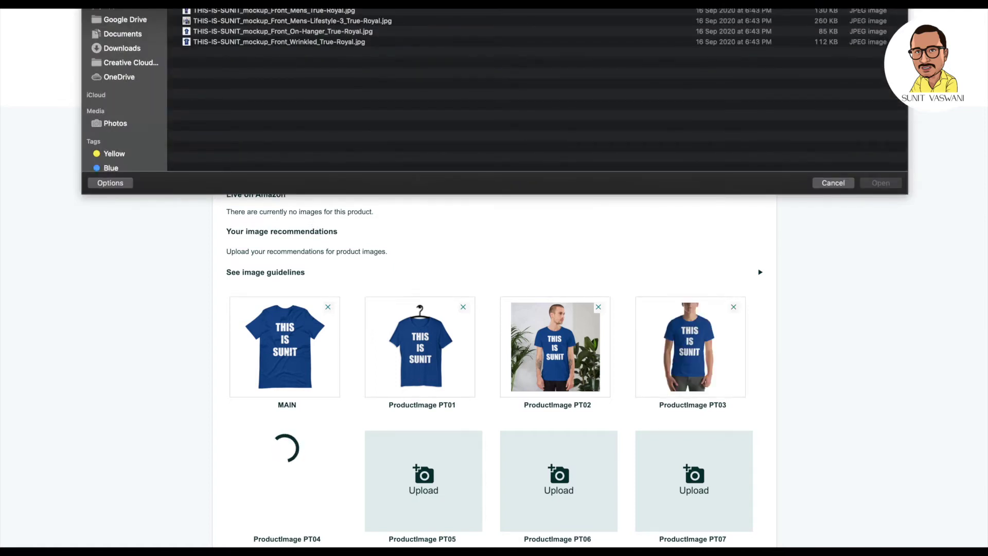
double_click(335, 23)
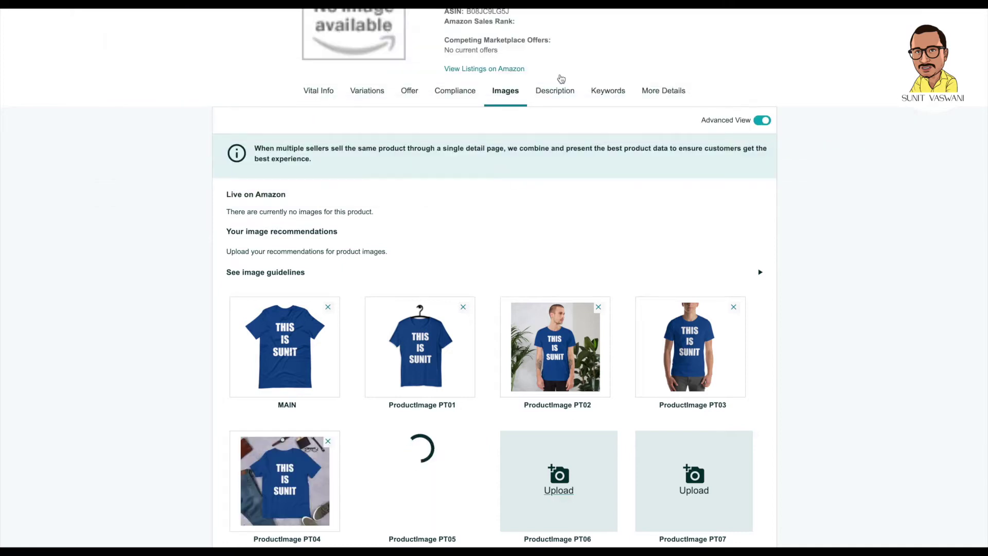
click(561, 489)
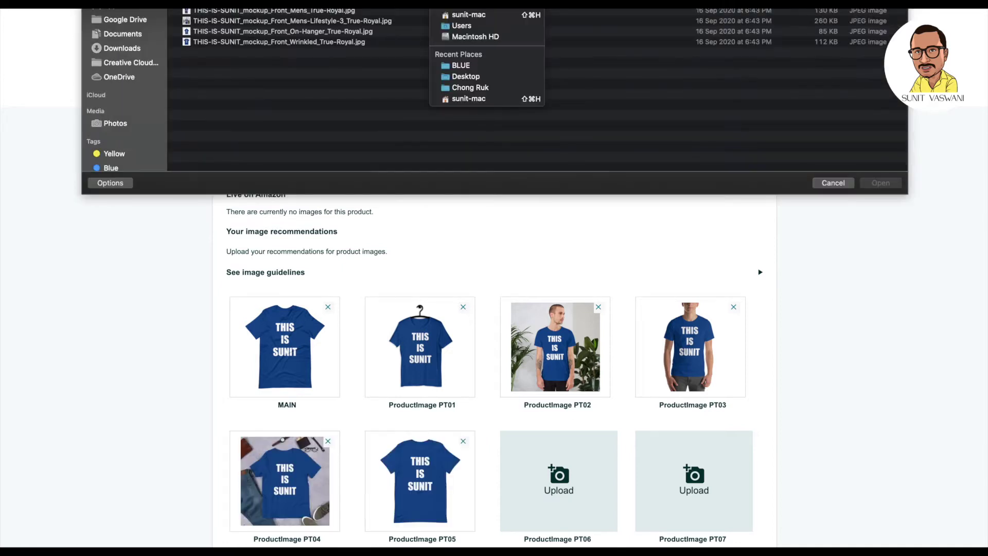
click(444, 65)
double_click(229, 24)
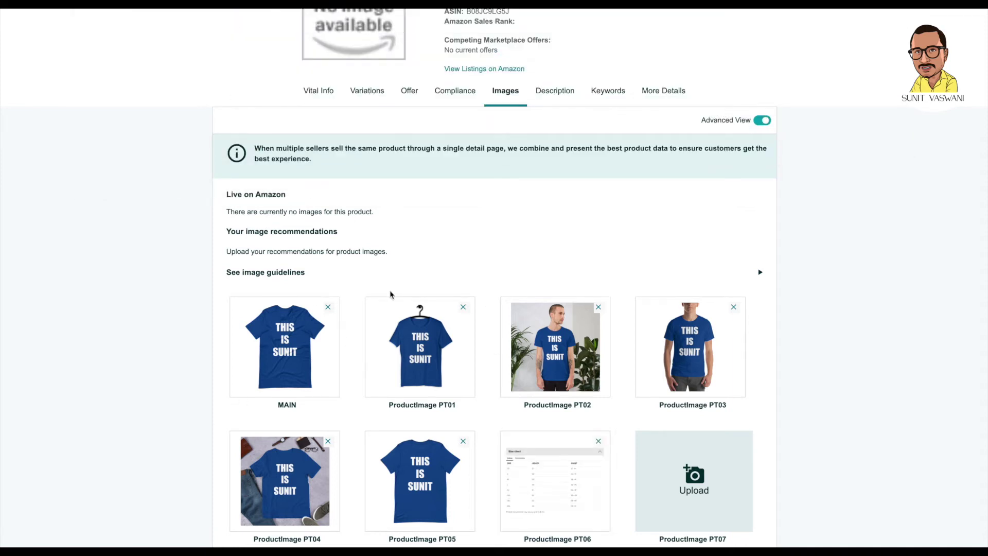
scroll(533, 285, down, 3)
scroll(533, 285, up, 4)
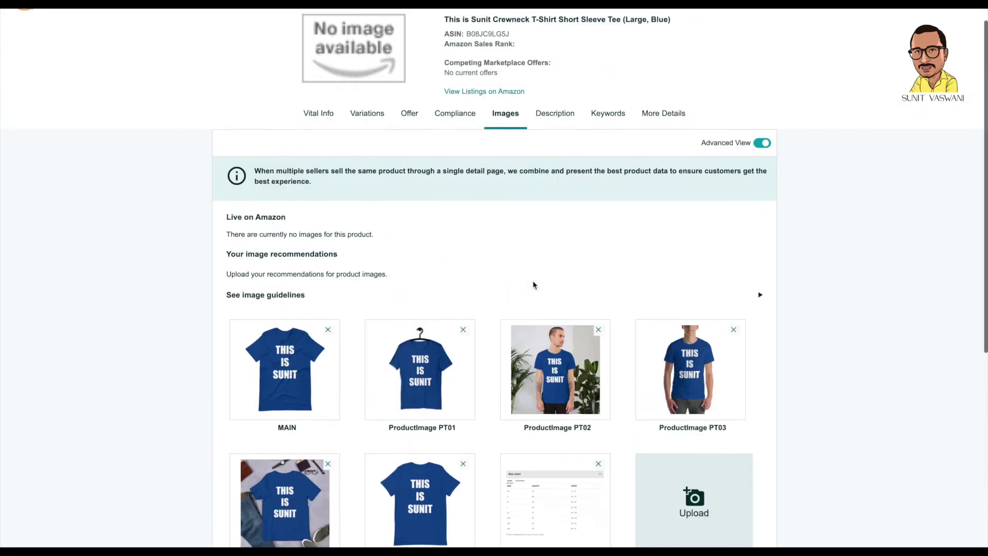
Copy the product title and paste it in as the product description.
click(563, 117)
drag(673, 39, 443, 38)
key(ctrl+c)
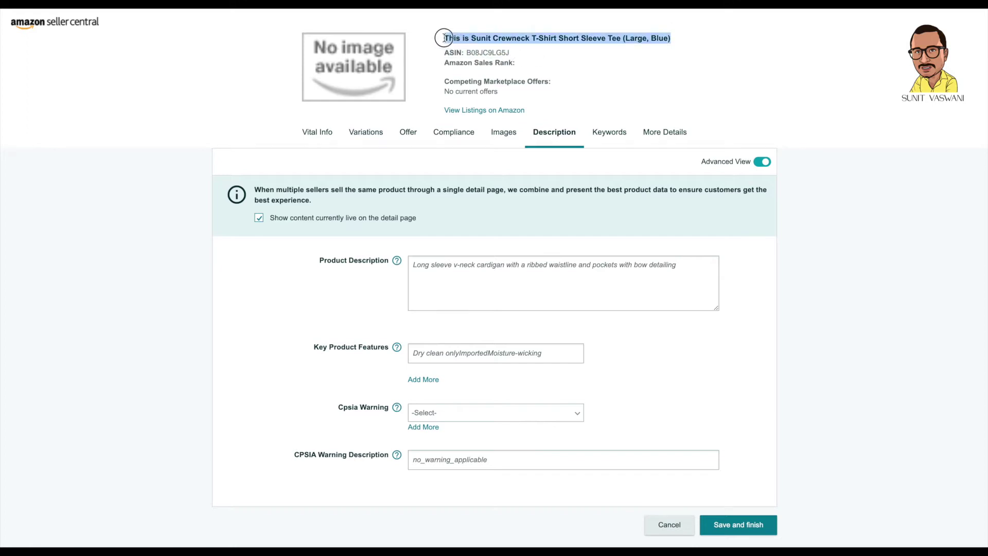
click(559, 295)
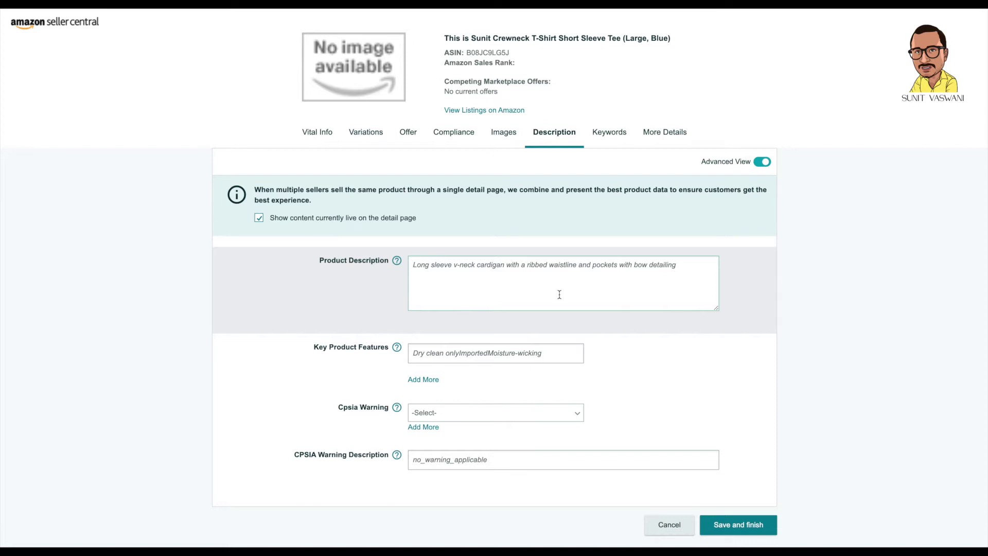
key(ctrl+v)
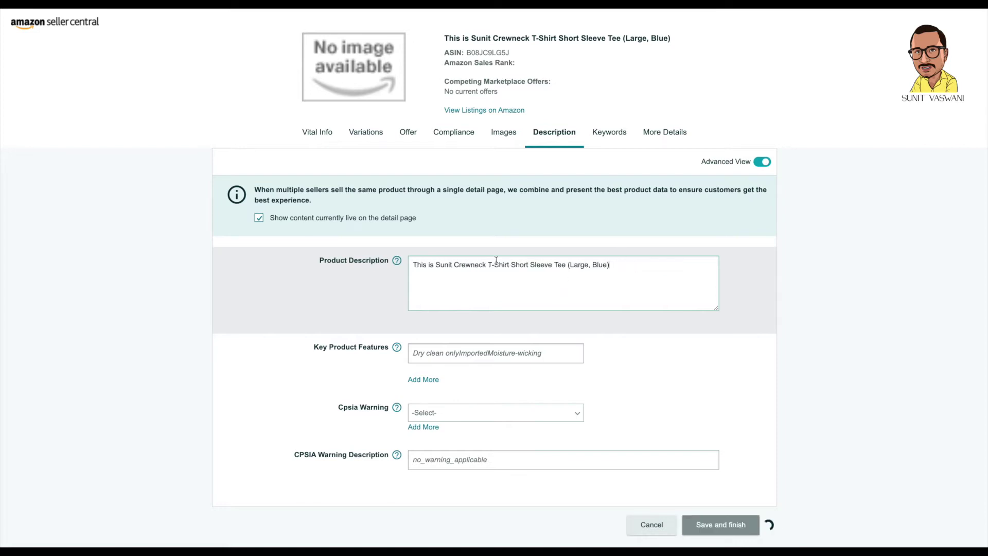
Add extra Key Product Features fields and enter 'Color: Blue' as the first feature.
click(423, 379)
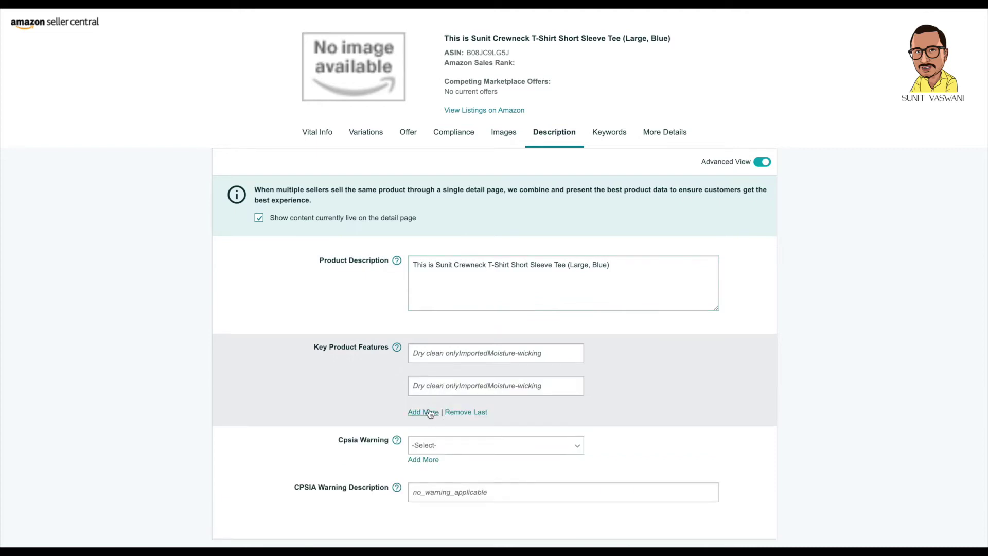
click(424, 412)
click(423, 445)
click(423, 476)
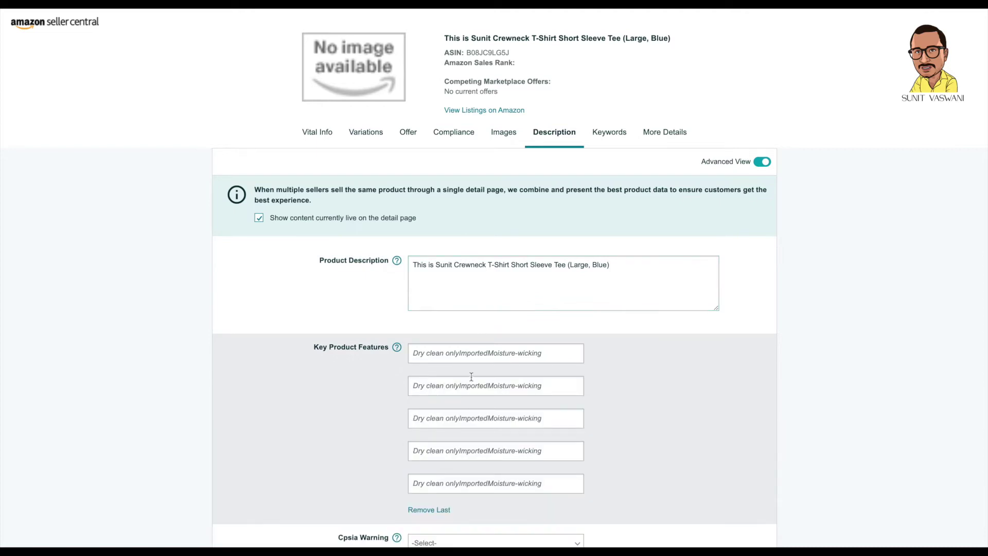
click(478, 355)
text(Color: Blue)
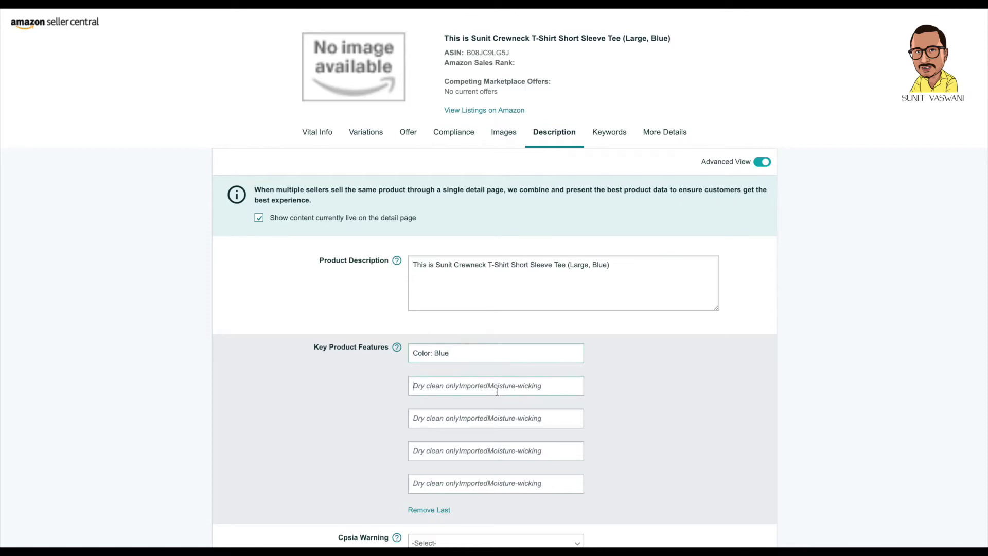
Paste the title as the second feature, trimmed to 'Crewneck T-Shirt Short Sleeve Tee'.
key(ctrl+v)
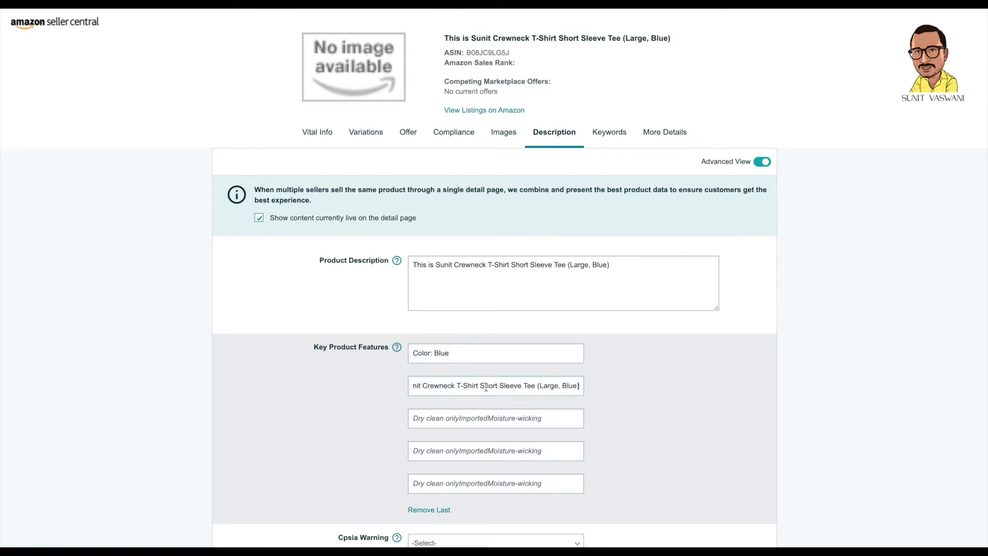
drag(535, 386, 622, 389)
key(BackSpace)
key(shift+Right)
key(shift+Right)
key(shift+Right)
key(shift+Right)
key(shift+Right)
key(shift+Right)
key(shift+Right)
key(shift+Right)
key(shift+Right)
key(shift+Right)
key(shift+Right)
key(shift+Left)
key(BackSpace)
click(549, 421)
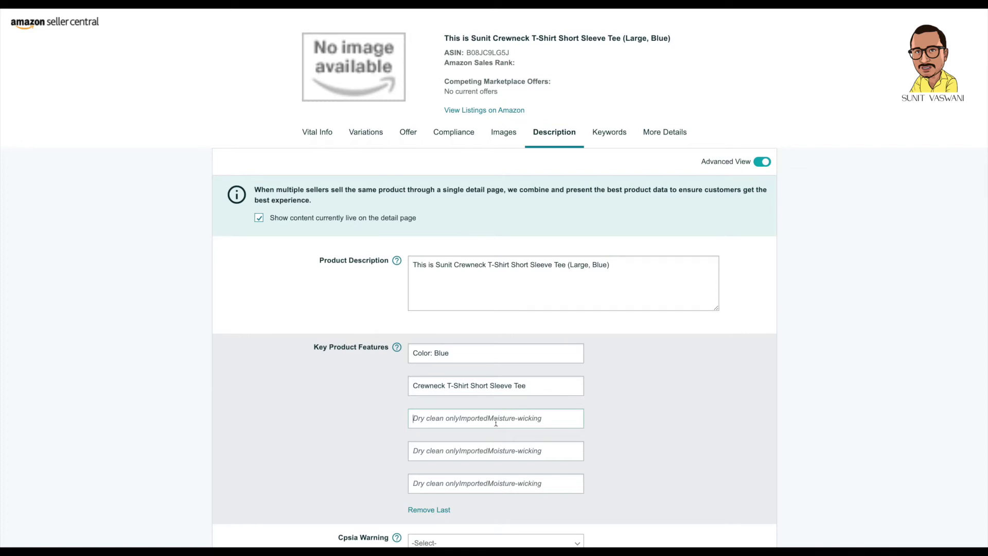
Remove the three leftover placeholder feature fields.
click(433, 510)
click(465, 477)
click(465, 445)
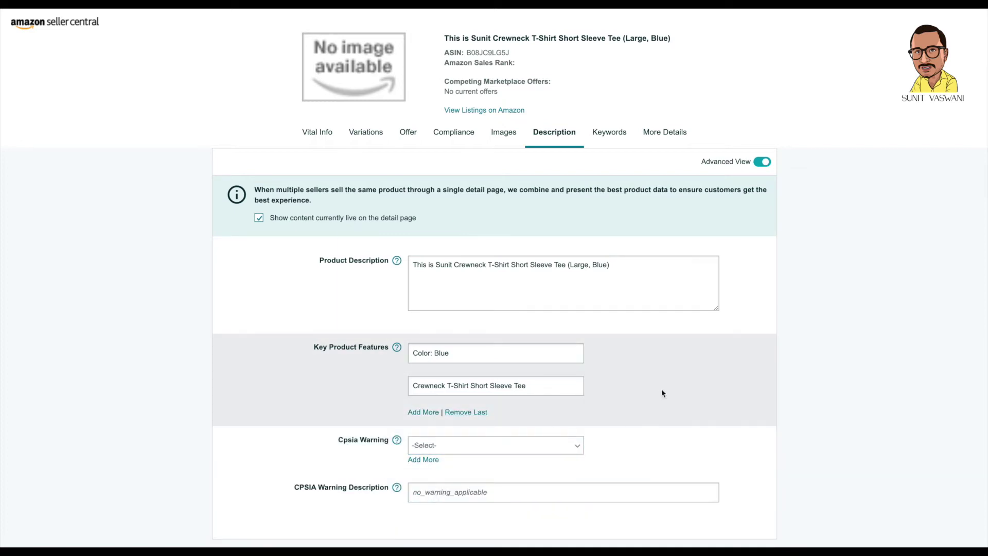
Enter 'Blue Crewneck T Shirt' search terms, then save and finish and close the confirmation.
click(611, 139)
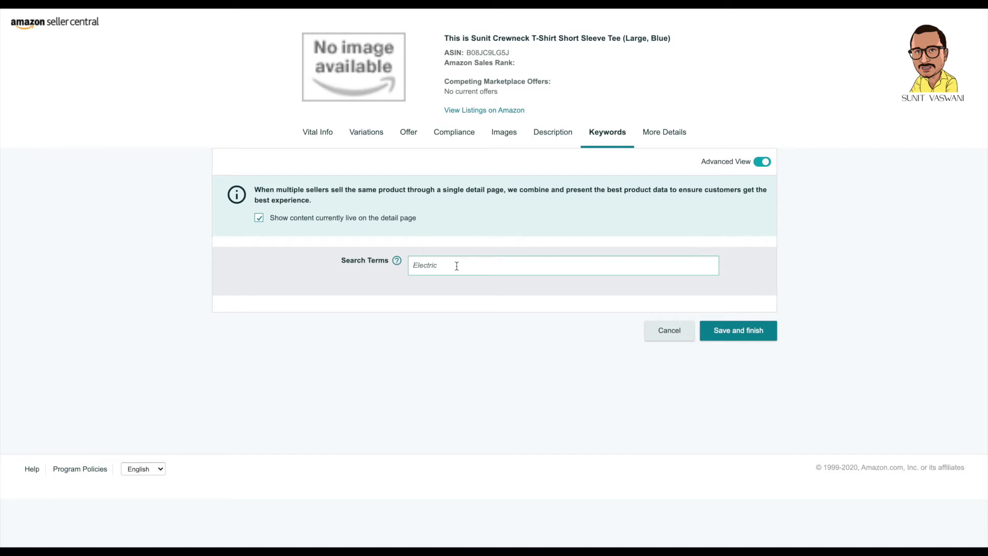
text(Blue Crewneck T Shir)
click(553, 132)
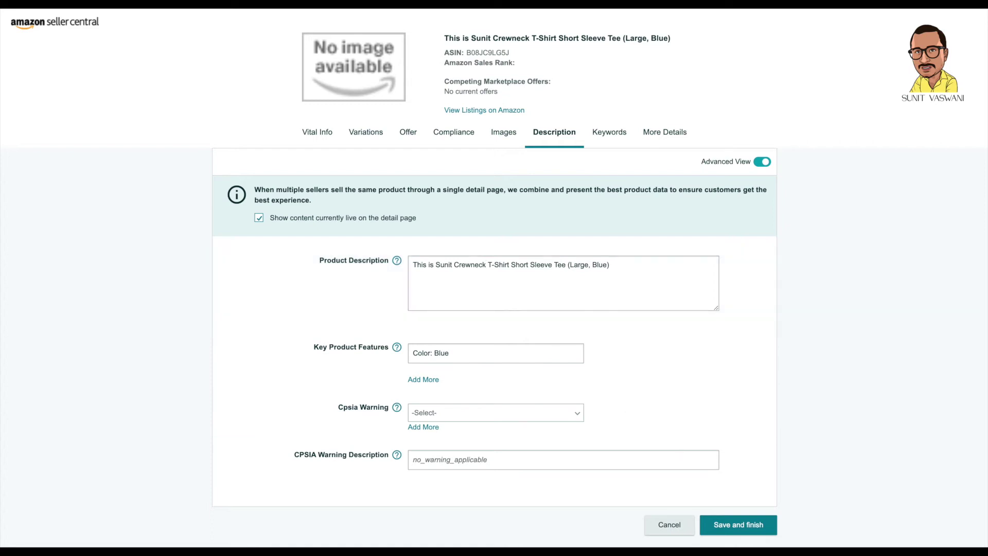
click(743, 527)
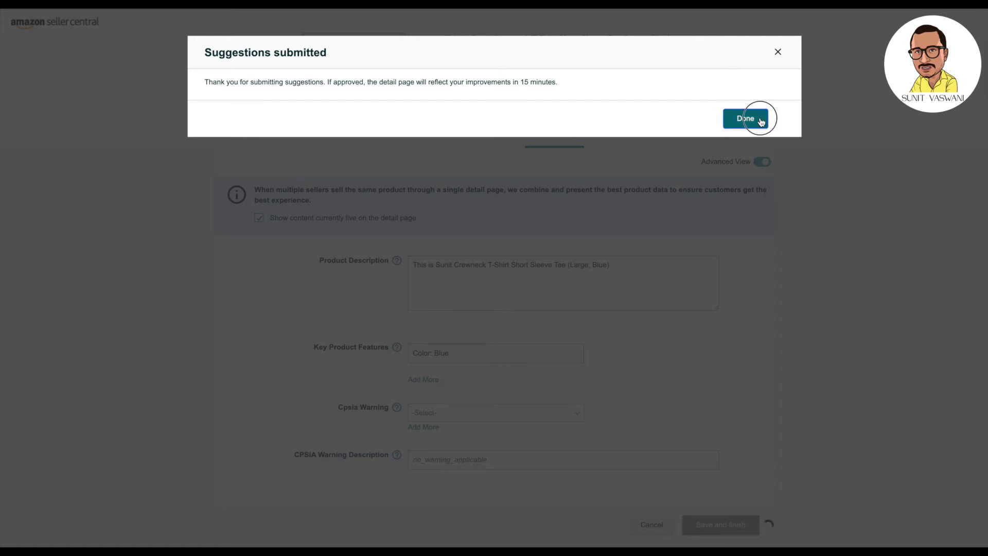
click(760, 120)
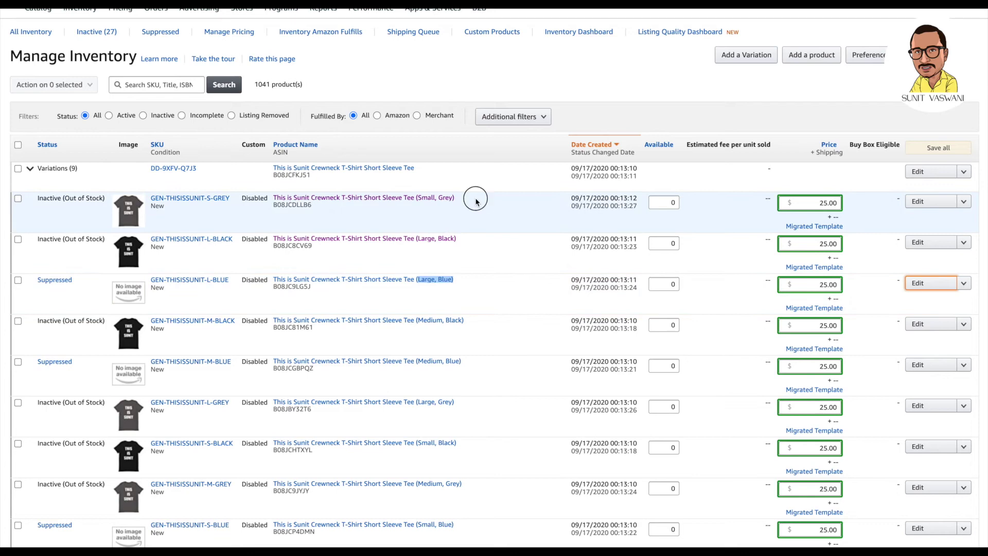
Open the Small, Grey tee's listing and look over its images.
click(925, 205)
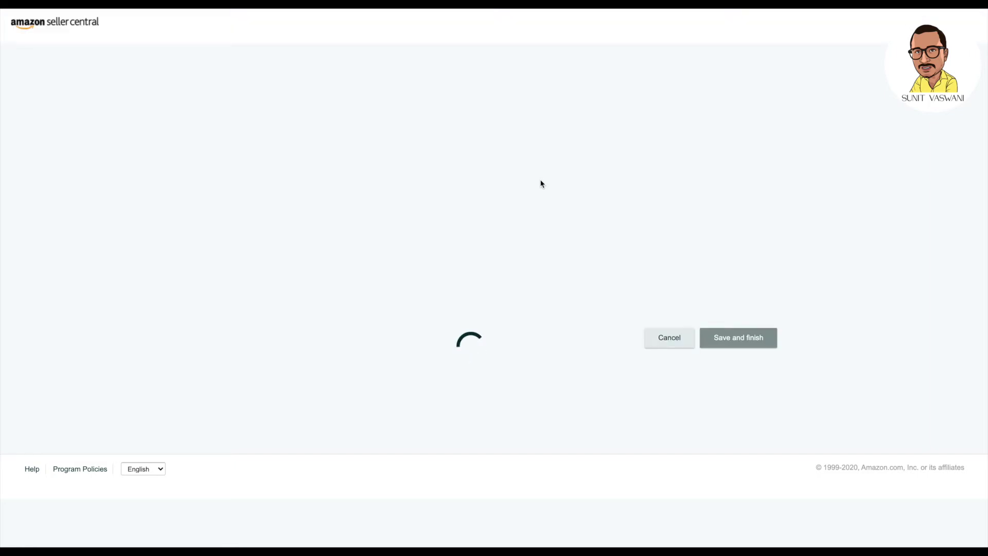
scroll(509, 54, up, 2)
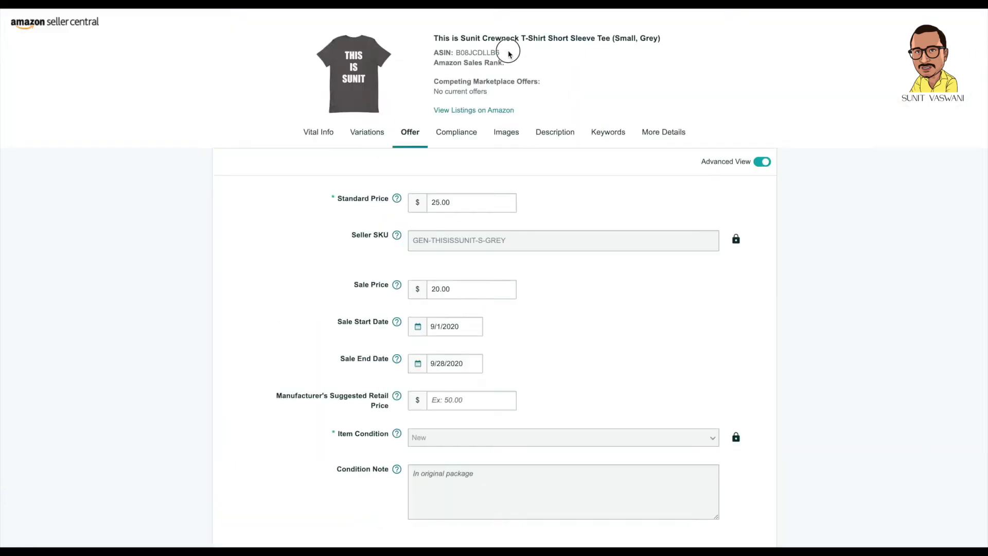
click(506, 132)
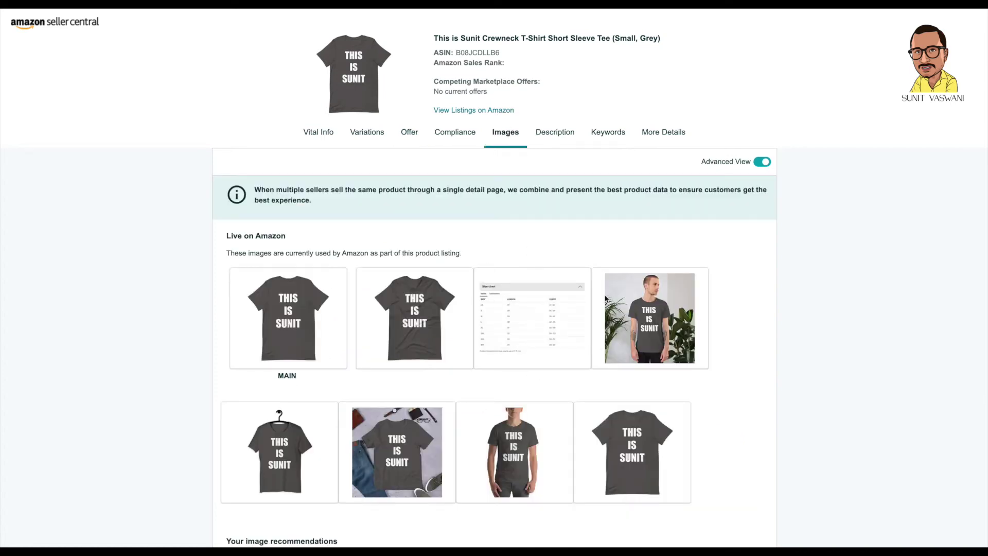
scroll(511, 325, down, 5)
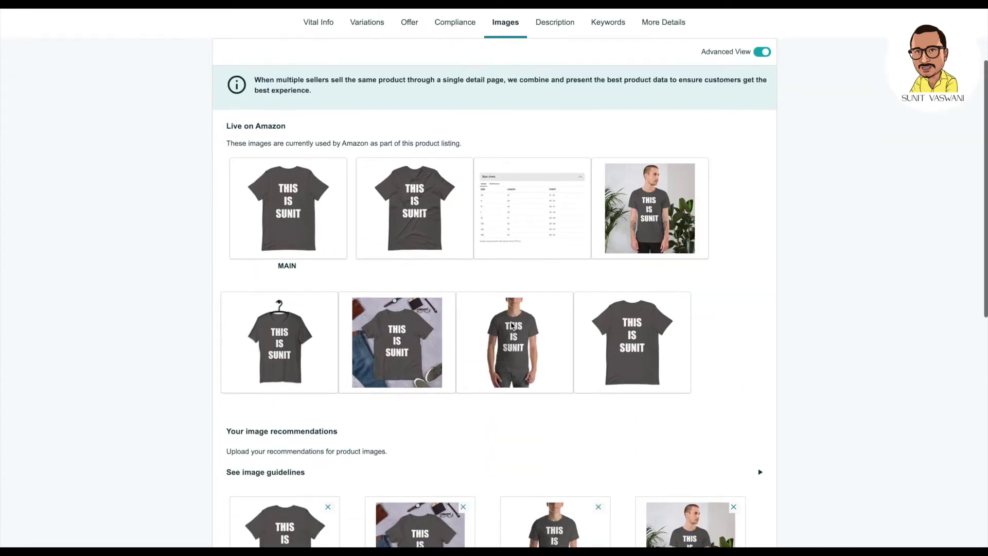
scroll(538, 225, up, 4)
Review the Small, Grey description and each key feature, including Crewneck T-Shirt and 100% Cotton.
click(558, 85)
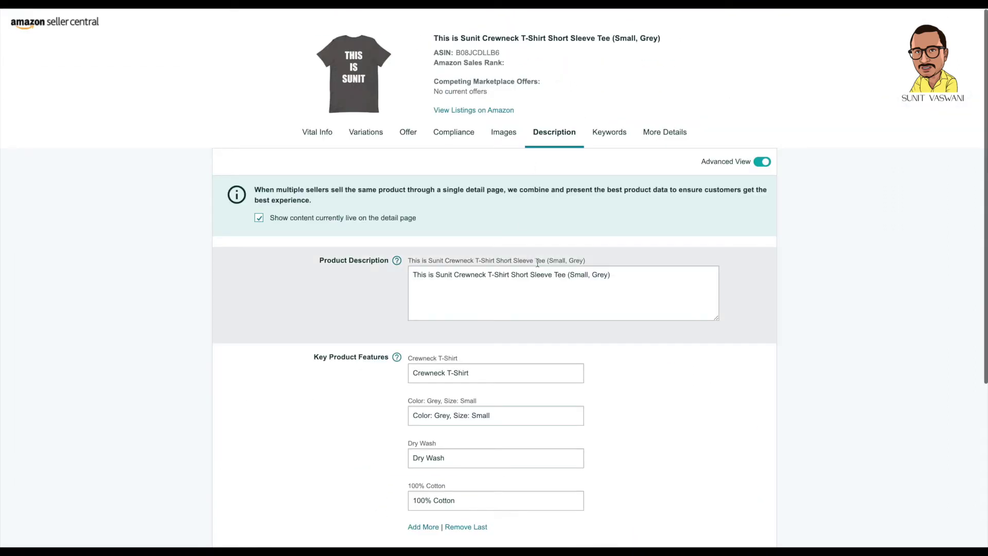
scroll(488, 304, down, 1)
click(628, 198)
drag(519, 197, 400, 194)
triple_click(499, 289)
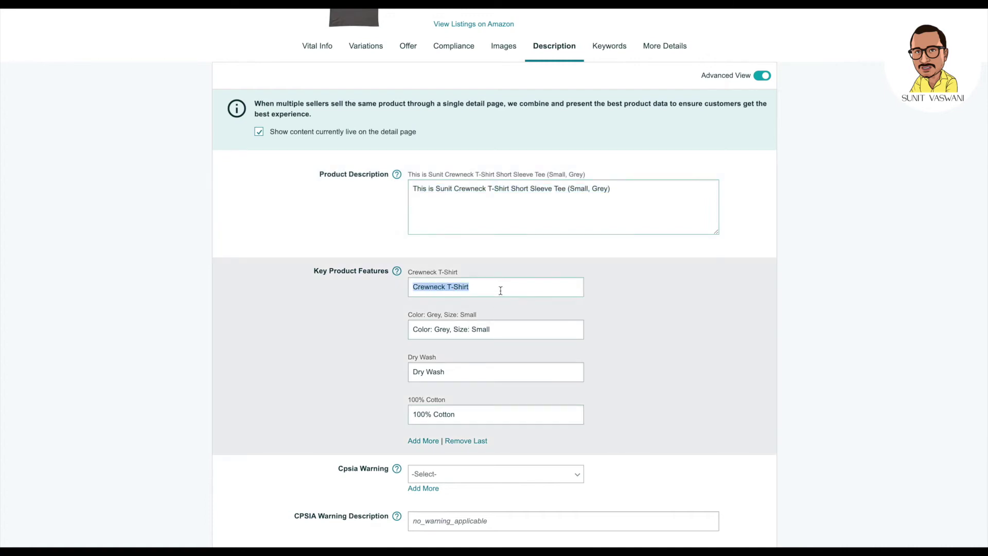
triple_click(503, 332)
double_click(501, 369)
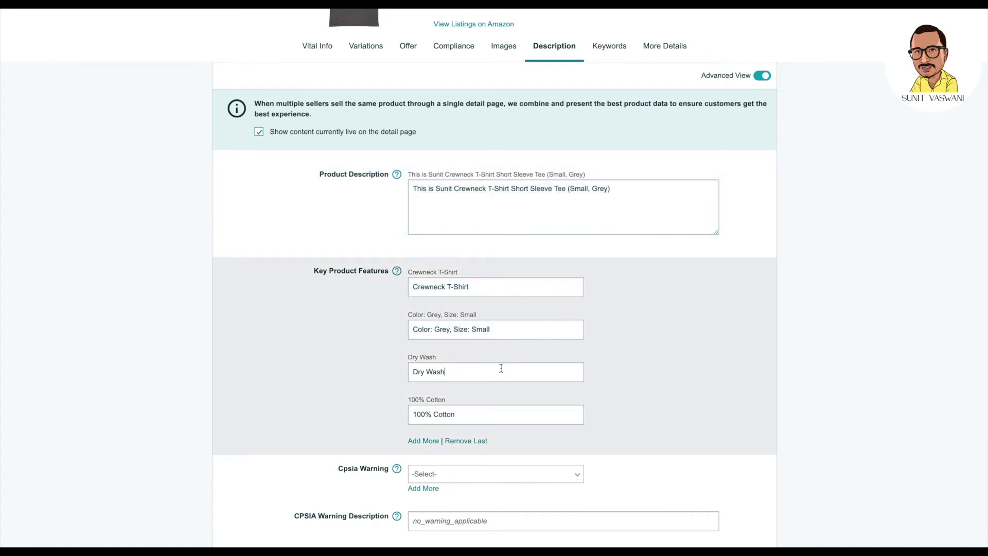
triple_click(514, 417)
scroll(553, 319, up, 2)
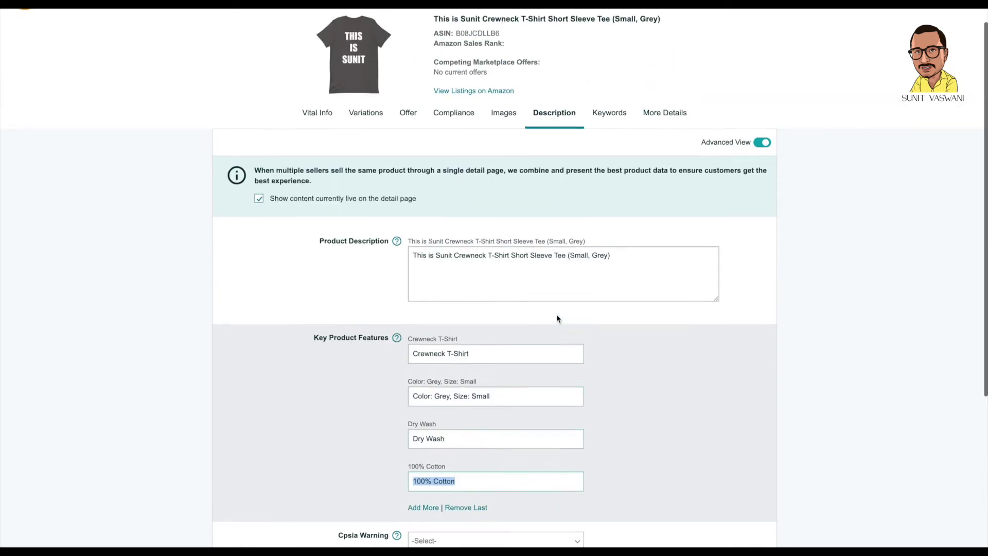
Inspect the Small, Grey search terms line, then return to its Description fields.
click(607, 110)
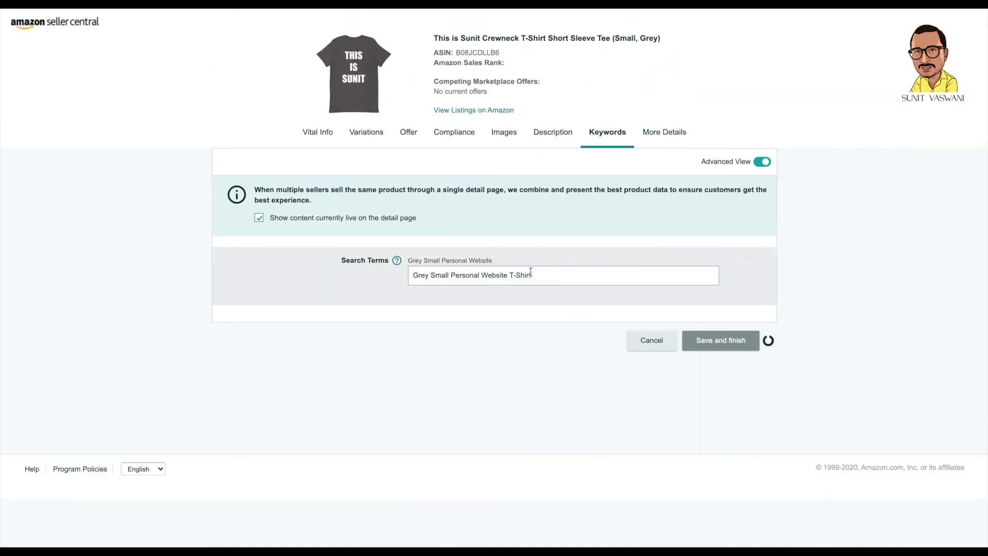
drag(435, 276, 462, 273)
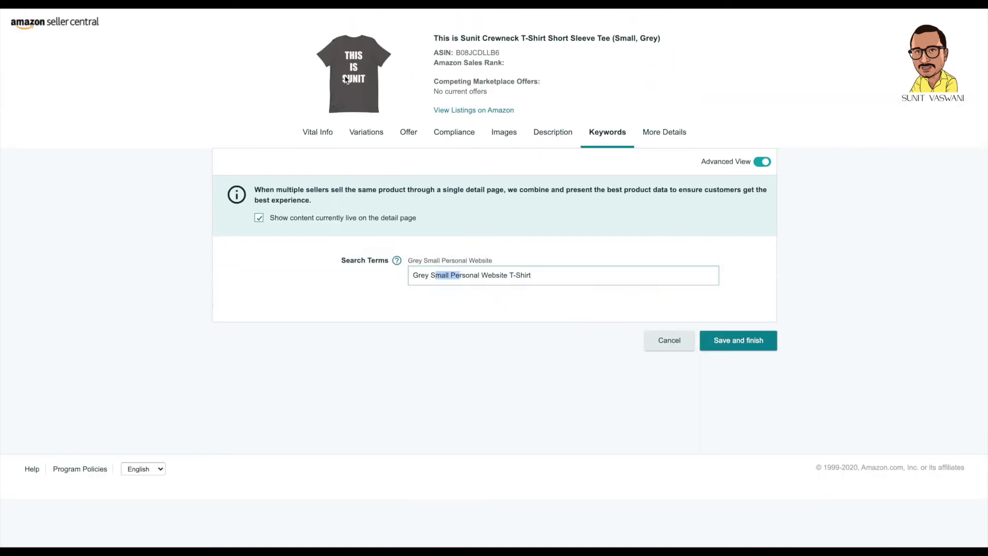
triple_click(465, 275)
click(526, 275)
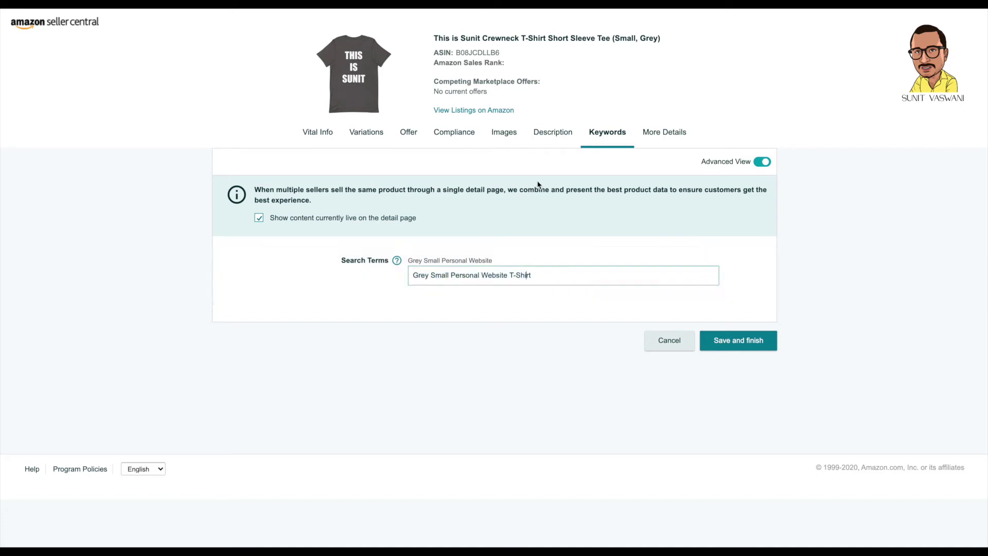
click(565, 135)
scroll(517, 367, down, 2)
scroll(517, 369, up, 1)
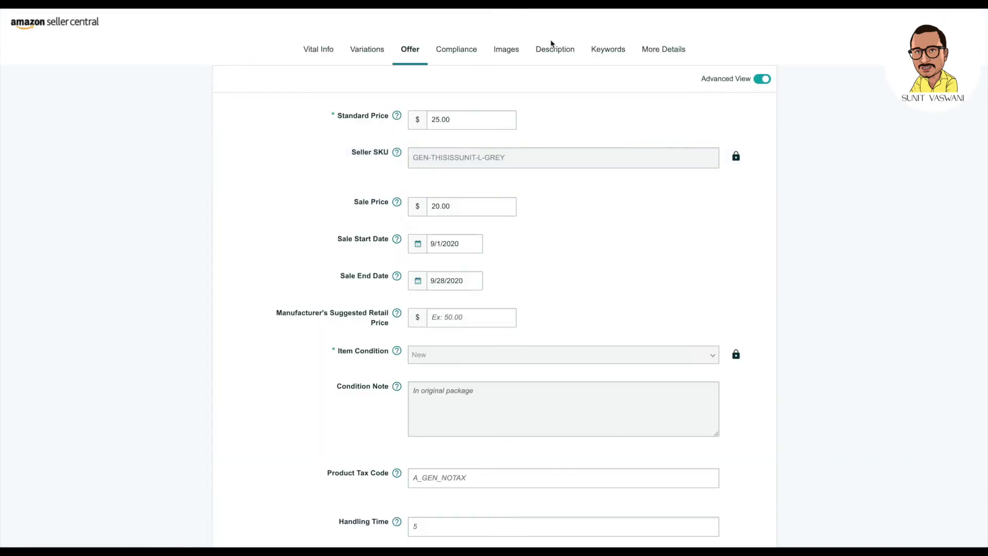
Check the Large, Grey listing's blank description, images, search terms and title.
click(565, 135)
scroll(569, 265, down, 2)
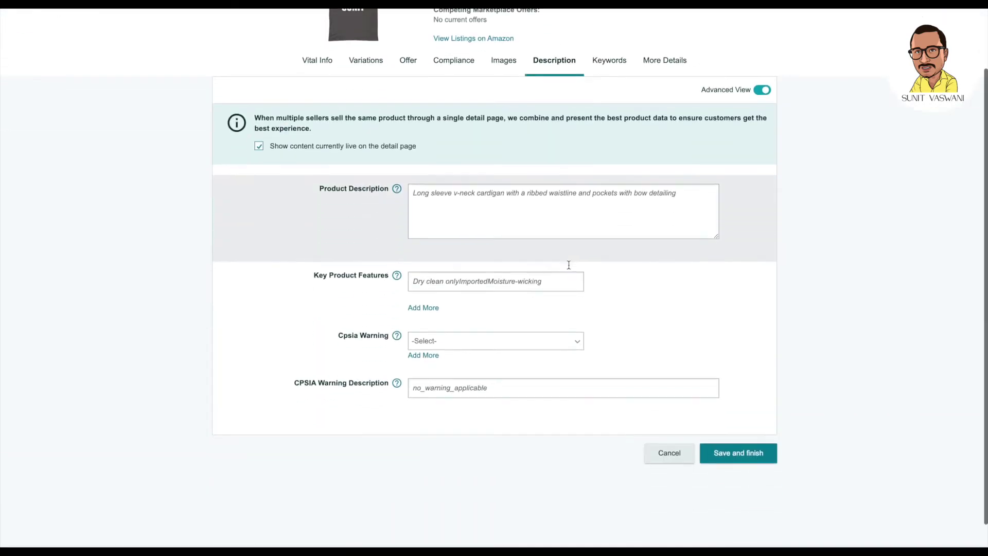
click(498, 61)
click(550, 134)
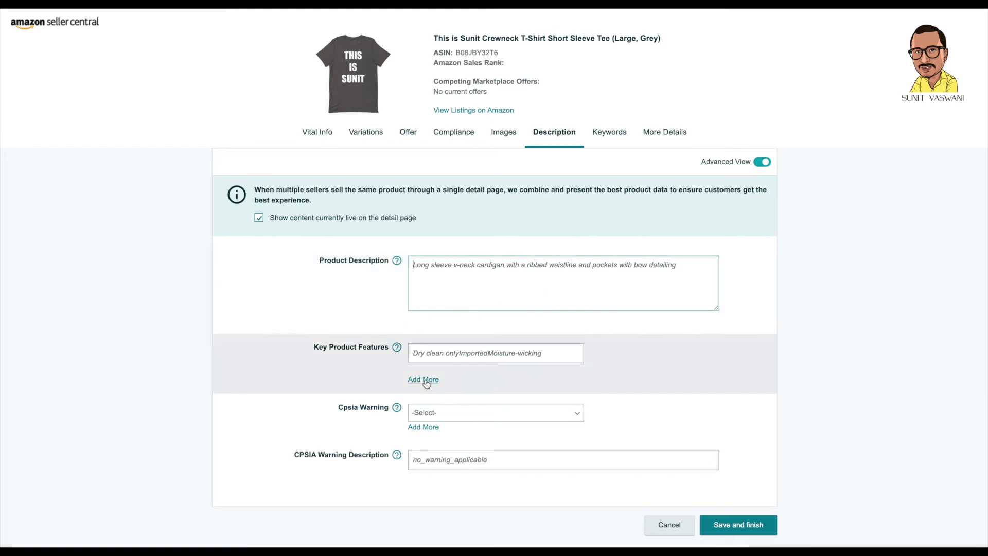
click(603, 134)
click(502, 133)
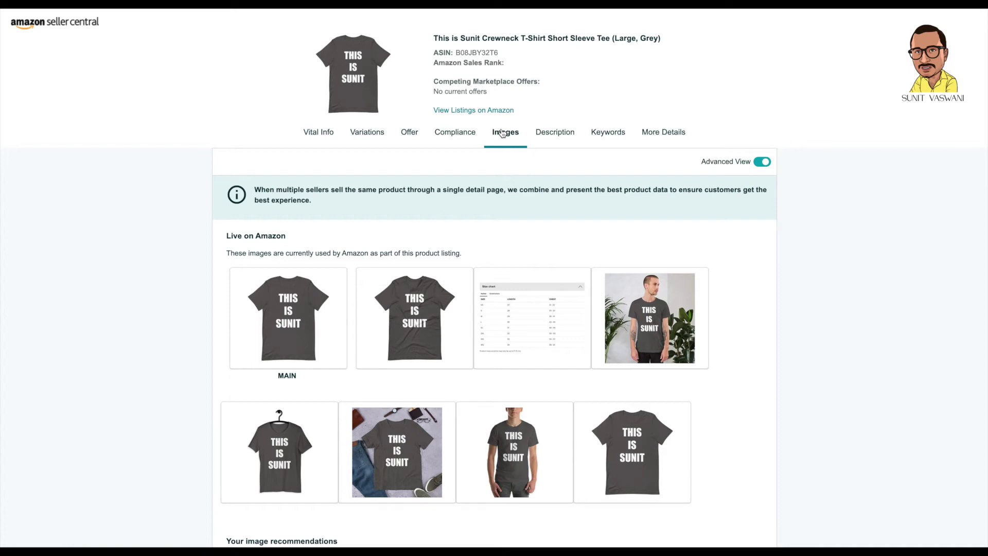
double_click(649, 38)
scroll(604, 247, down, 3)
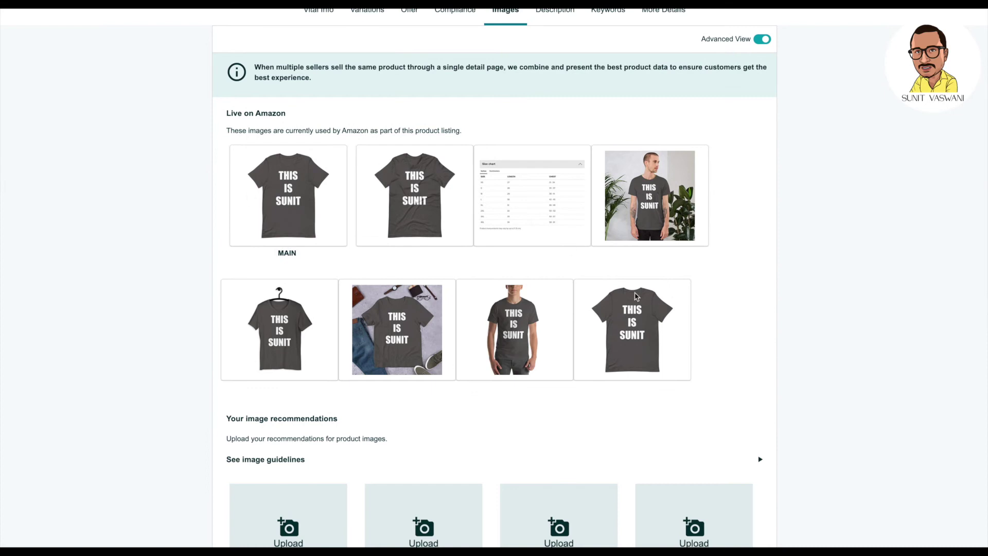
scroll(461, 361, down, 2)
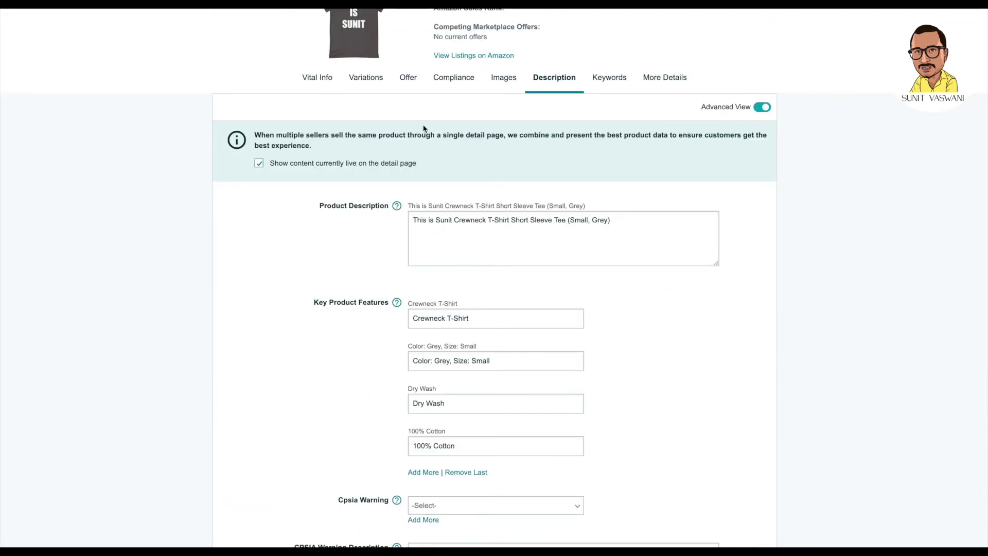
Look over the Large, Grey images, then close that tab to return to inventory.
click(503, 77)
scroll(515, 278, down, 6)
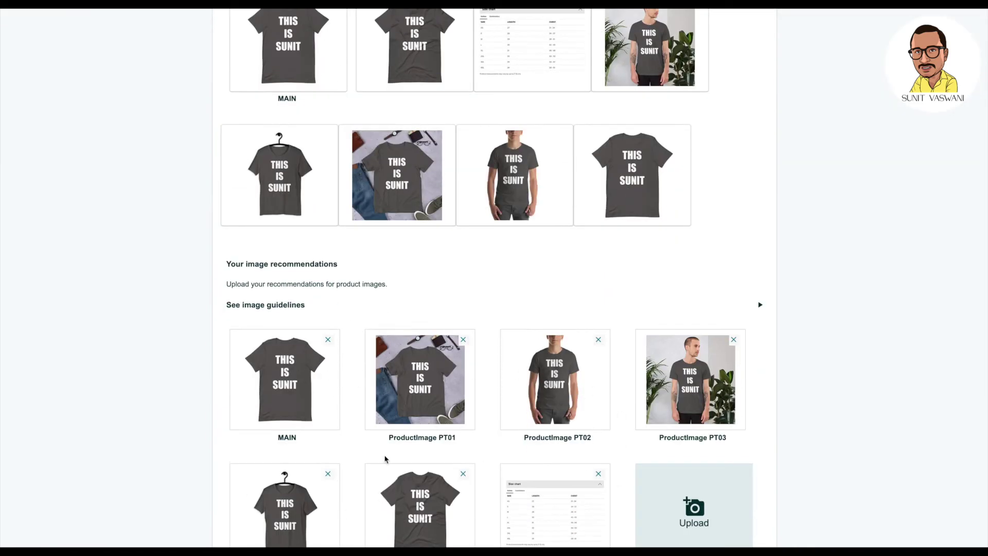
scroll(537, 347, up, 1)
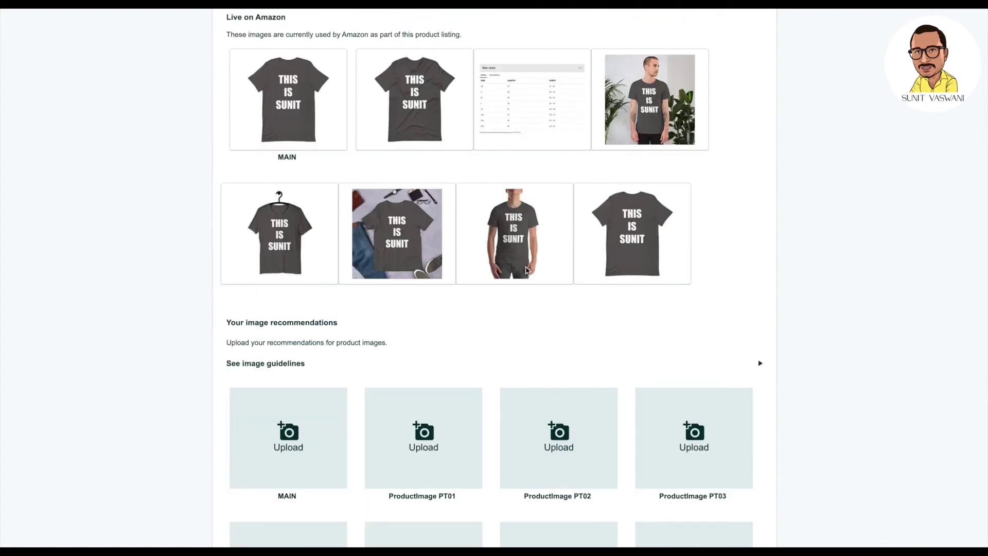
scroll(526, 270, up, 3)
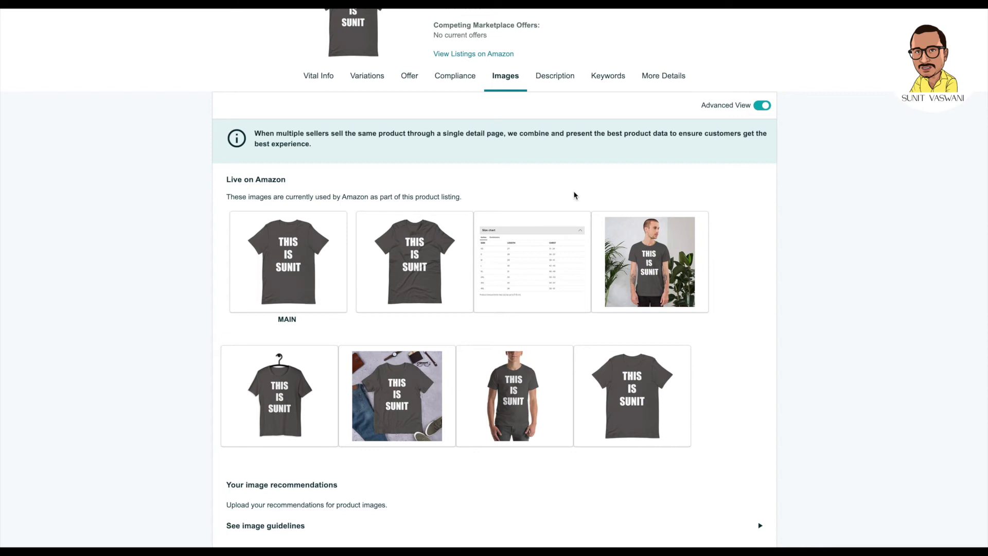
scroll(575, 194, up, 1)
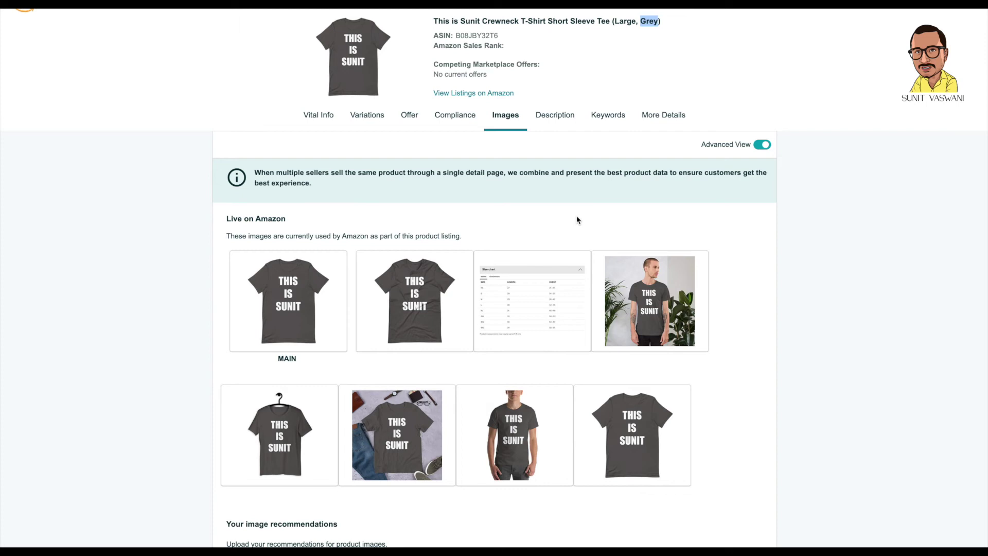
key(ctrl+w)
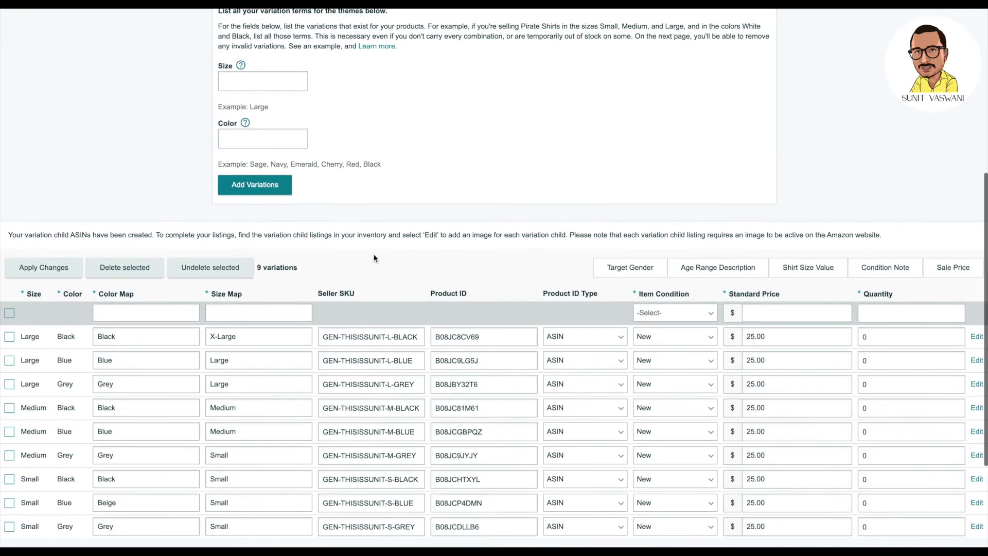
Enter X-Small and Red as new size and colour terms and add the variation.
scroll(255, 126, up, 1)
click(250, 113)
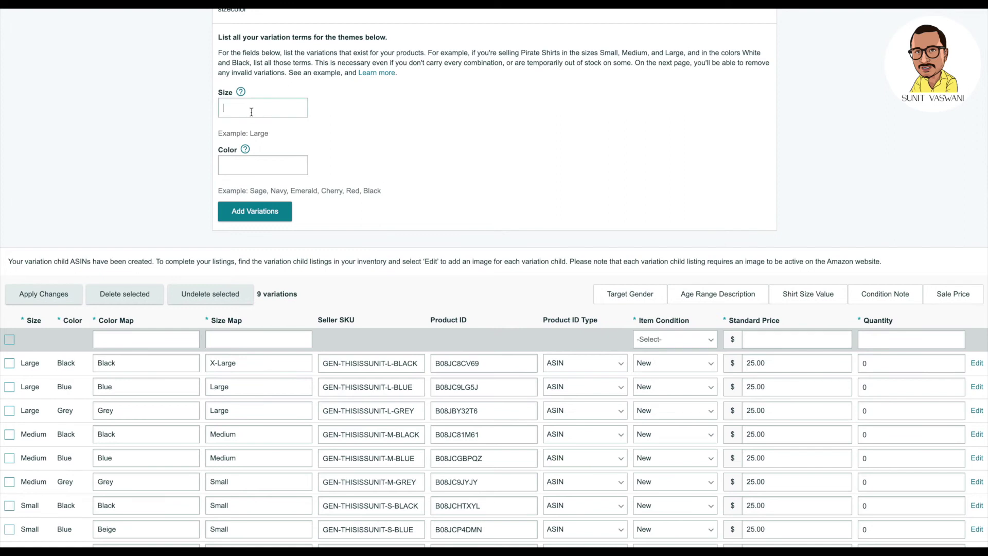
text(Med)
key(BackSpace)
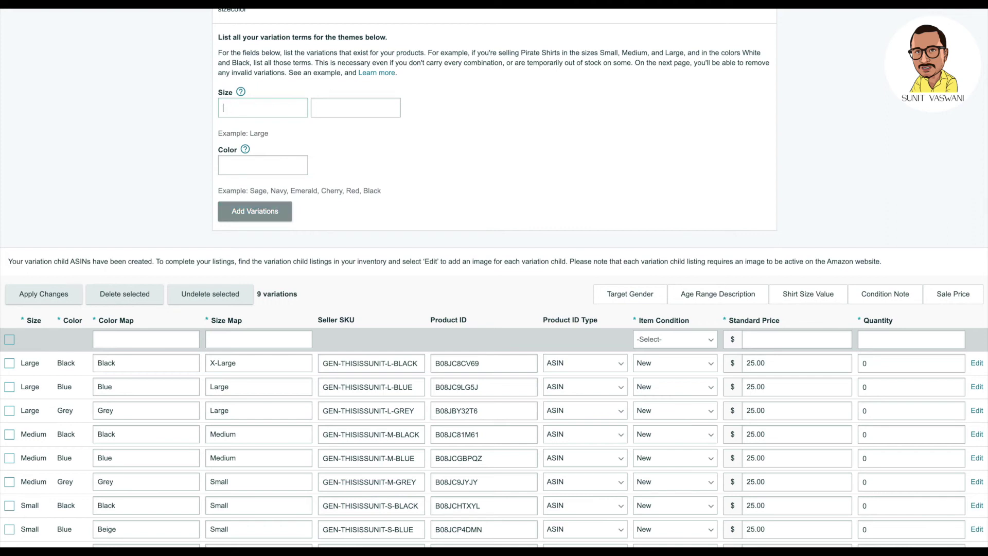
text(X-Small)
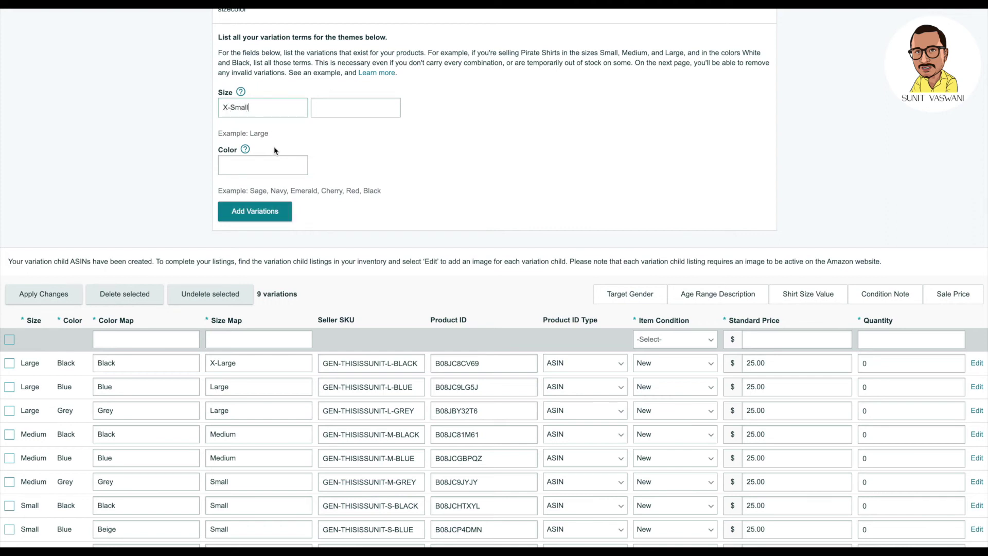
text(Blue)
click(280, 213)
scroll(408, 256, down, 4)
Set the new row's Color Map to Red and Size Map to X-Small.
click(125, 360)
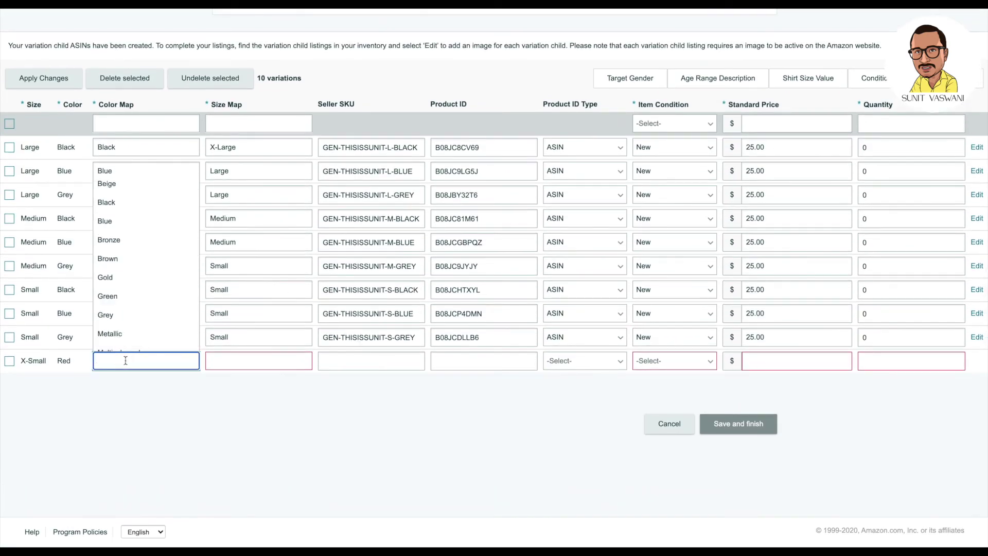
text(Red)
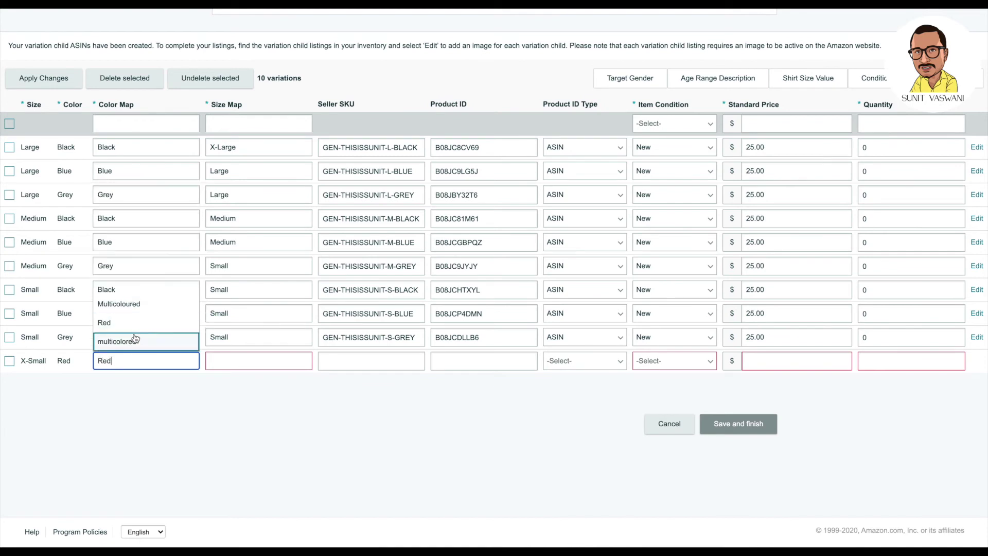
click(249, 364)
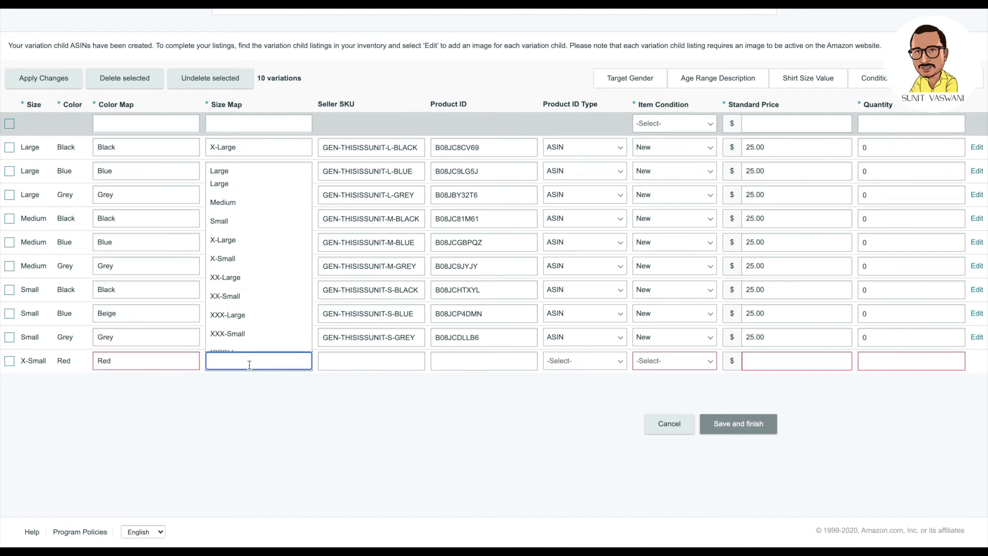
click(269, 257)
click(160, 358)
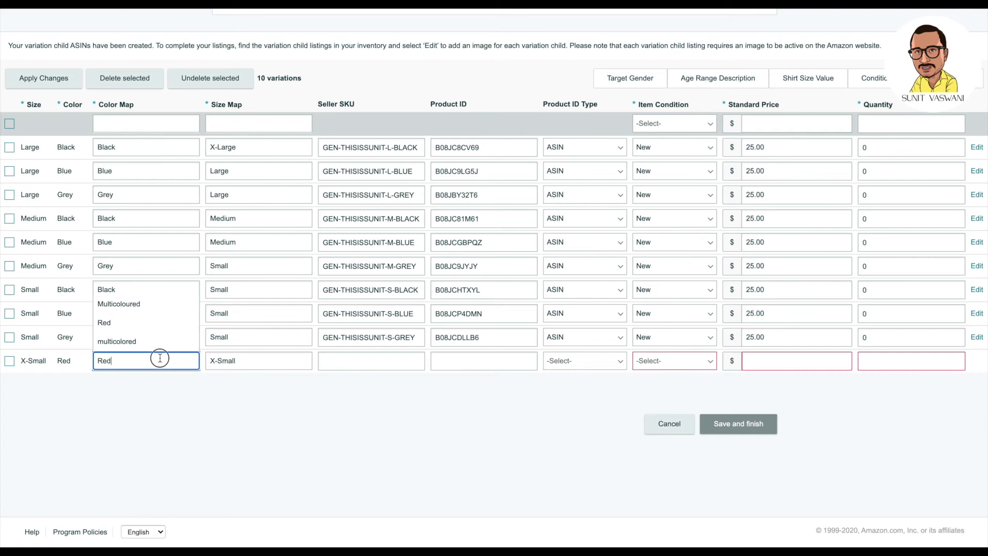
click(174, 341)
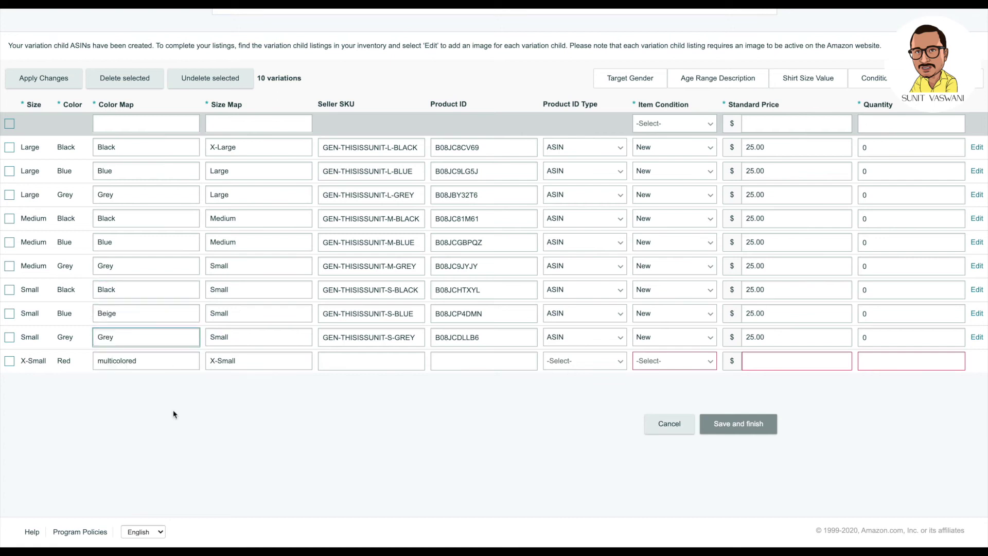
double_click(176, 360)
text(Red)
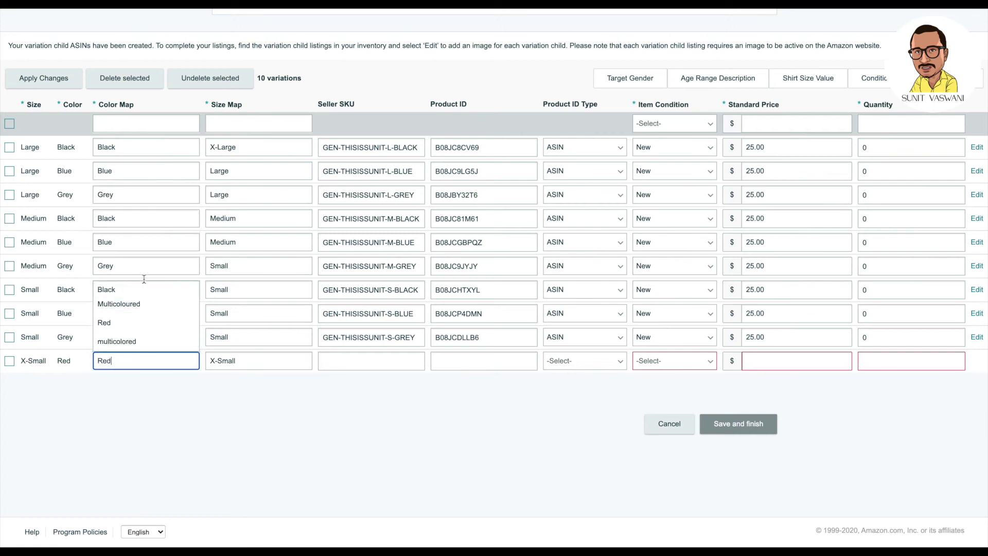
click(154, 324)
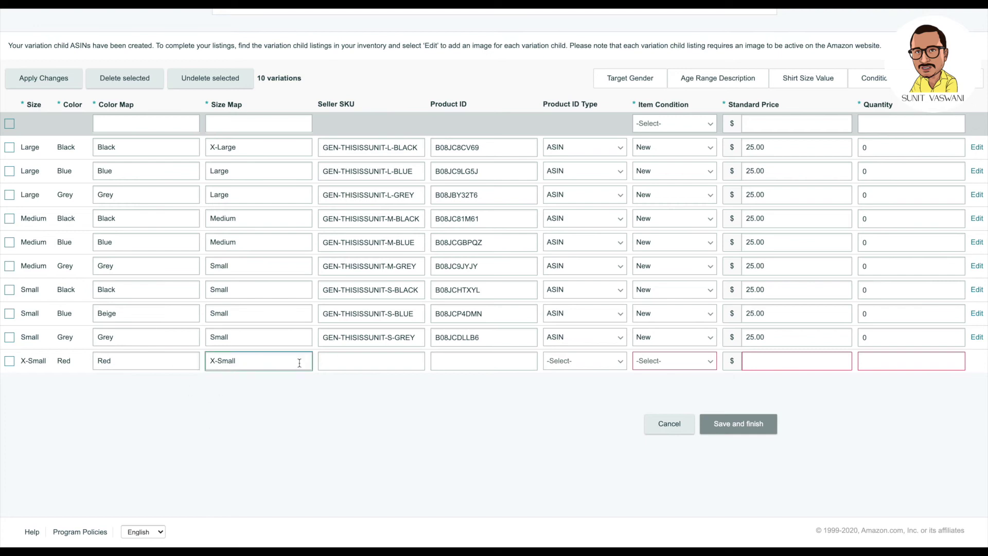
Give the new row seller SKU GEN-THISISSUNIT-XS-RED, adapted from the Small, Grey SKU.
triple_click(369, 337)
key(ctrl+c)
click(371, 358)
key(ctrl+v)
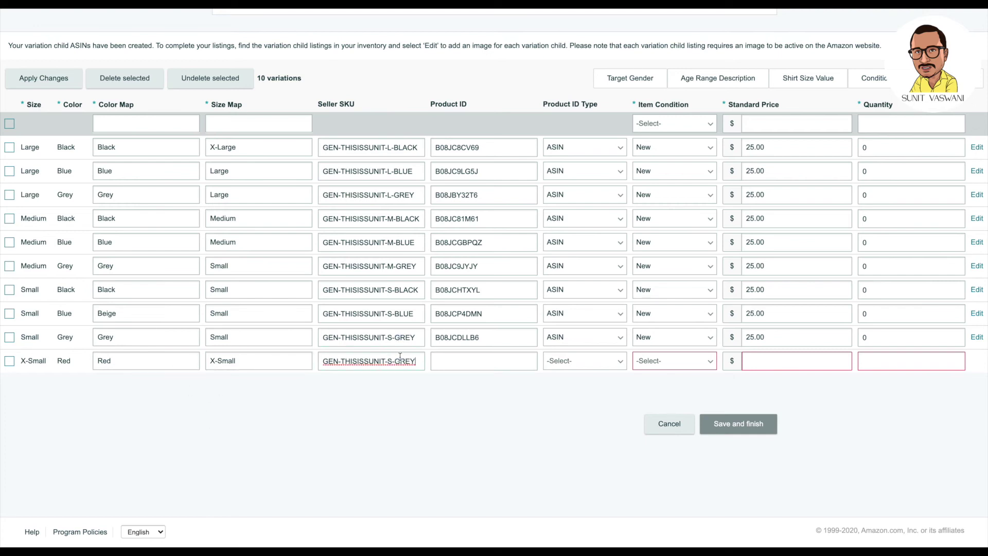
click(390, 361)
text(S)
double_click(401, 361)
text(R)
Set the new row's condition to New, standard price 25.00 and quantity 0.
click(690, 363)
click(687, 344)
click(775, 360)
text(25)
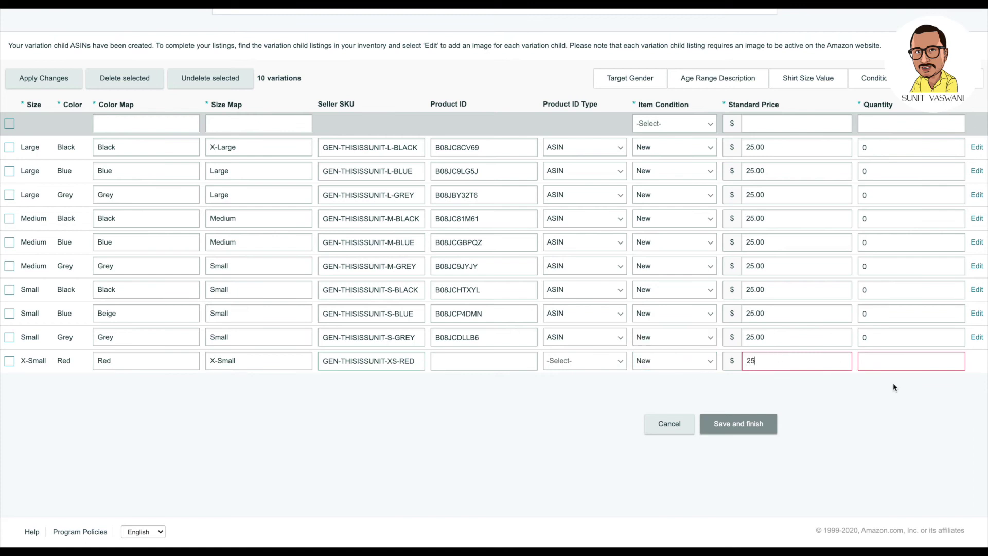
click(908, 366)
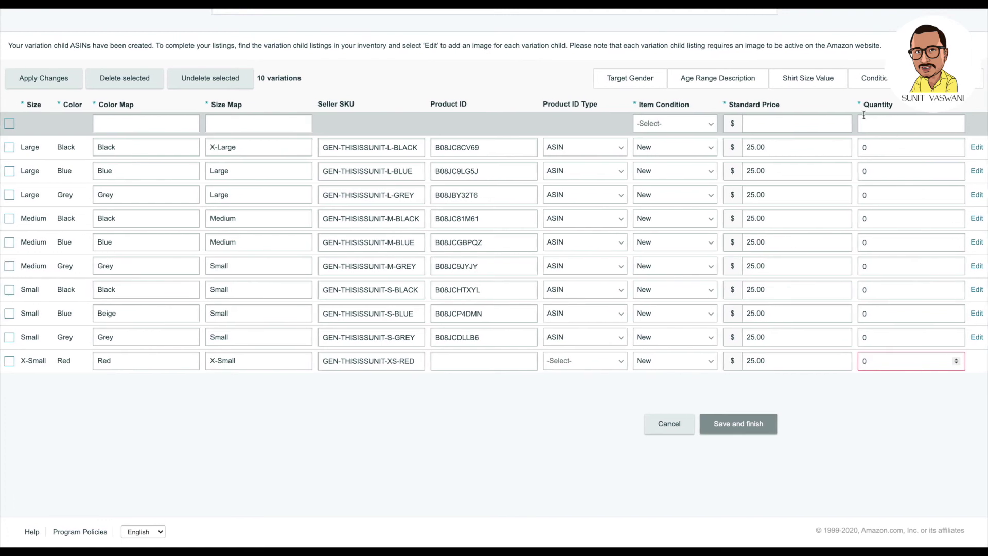
Add the Target Gender column and set the new row's gender to Male.
scroll(680, 218, up, 1)
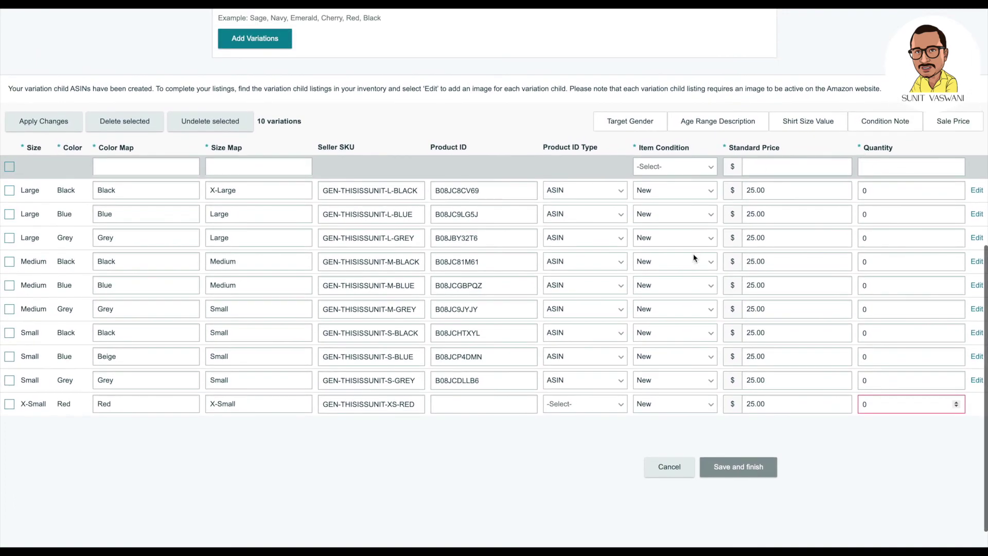
click(641, 128)
click(921, 404)
click(926, 362)
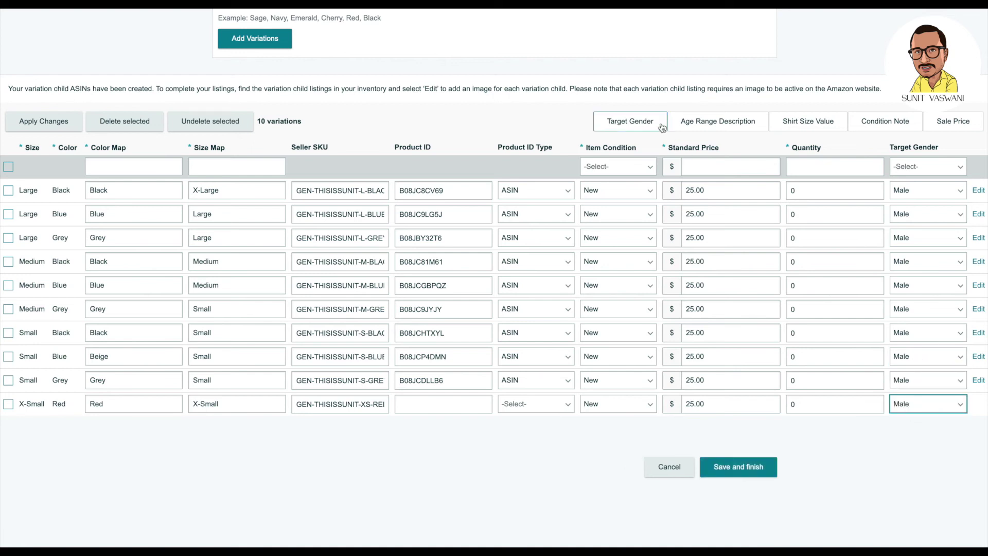
click(639, 122)
scroll(406, 228, up, 3)
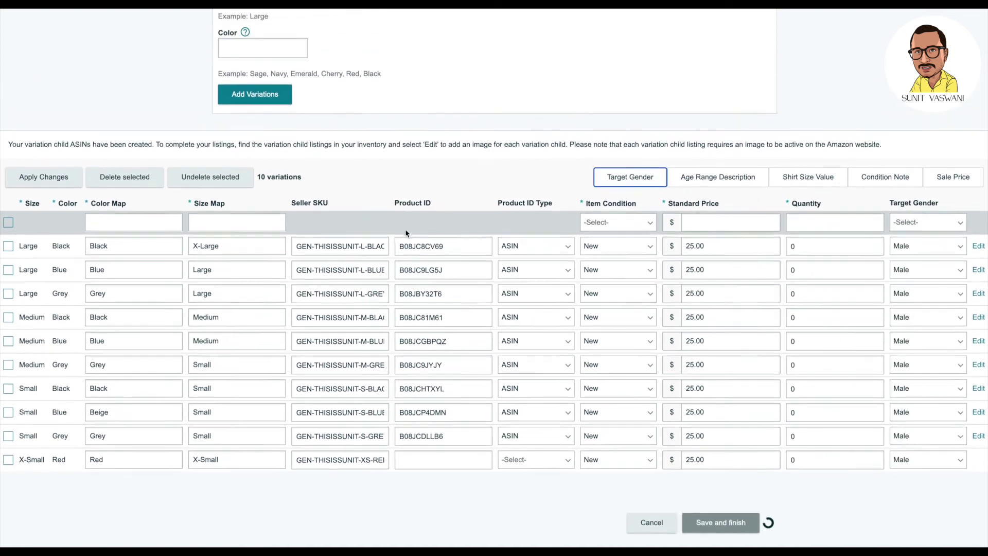
scroll(405, 229, down, 1)
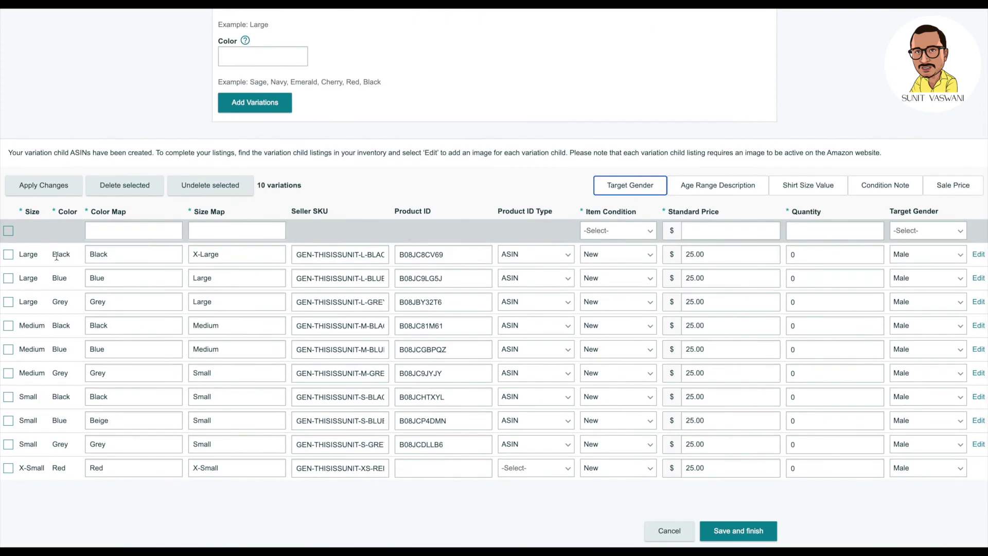
Change the Medium/Grey row's size map from Small to Medium.
click(224, 375)
double_click(224, 375)
click(226, 536)
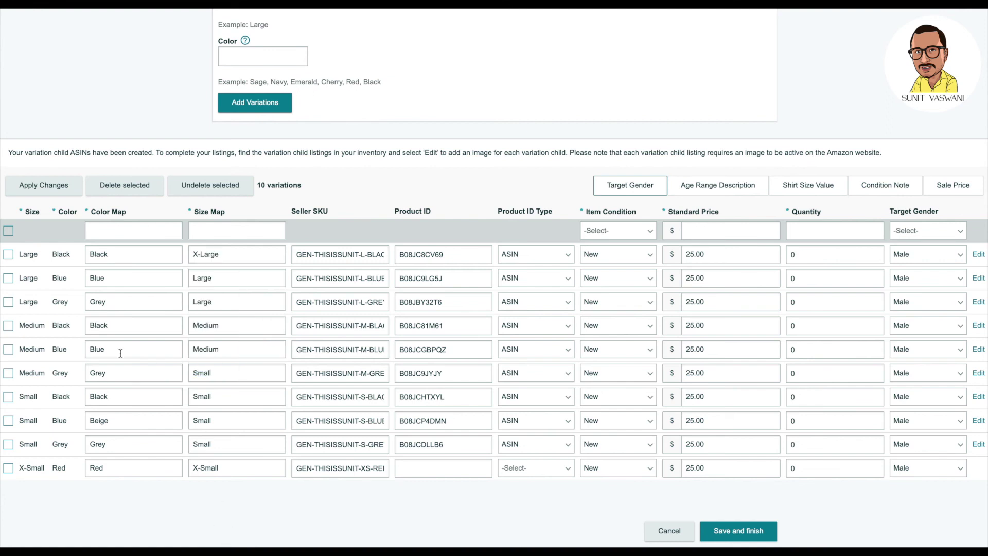
double_click(23, 373)
double_click(202, 373)
text(Medium)
Replace the first row's X-Large size map with Large and recheck it.
triple_click(226, 254)
text(Large)
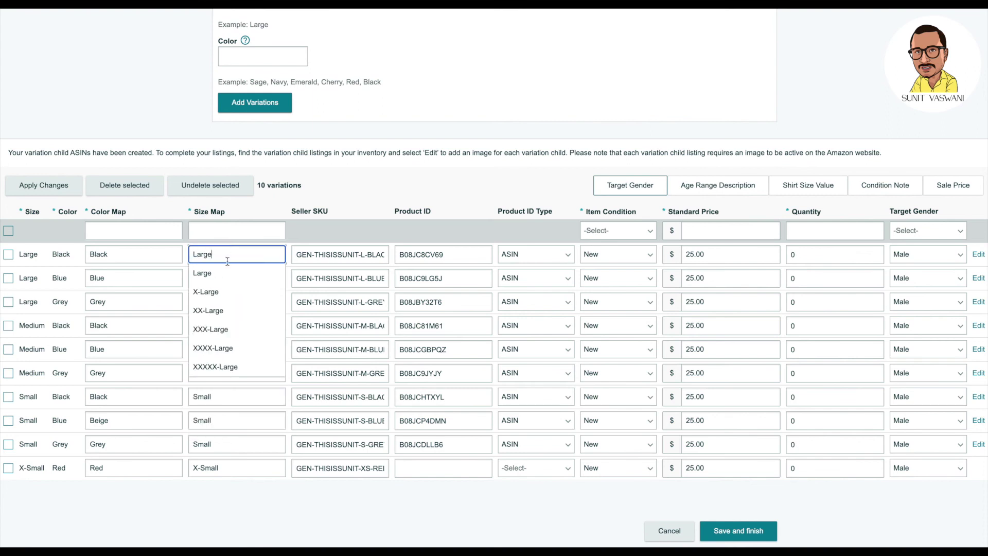
click(229, 273)
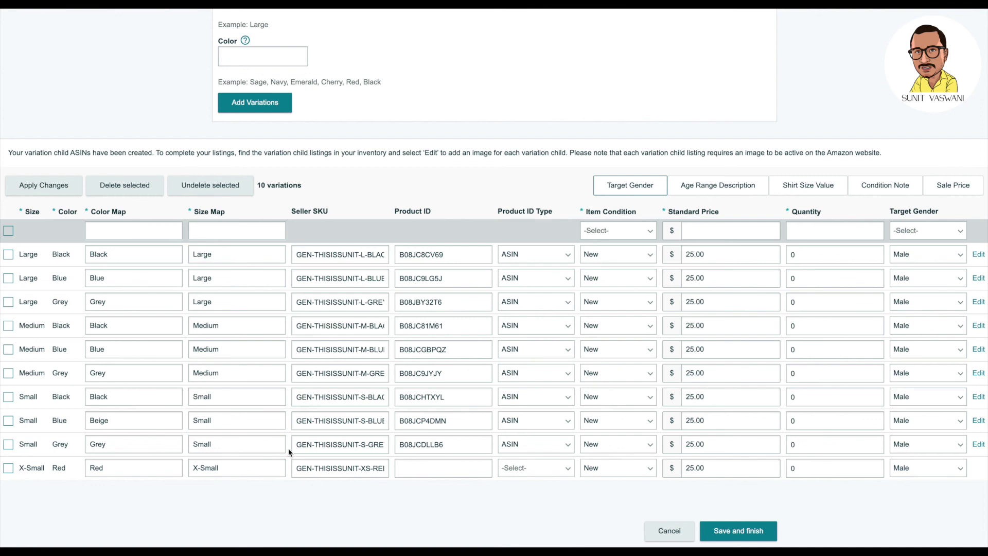
double_click(38, 324)
double_click(29, 254)
double_click(207, 258)
click(312, 207)
Save the variations and return to Manage Inventory, showing 9 tee variations at $25.00.
click(739, 536)
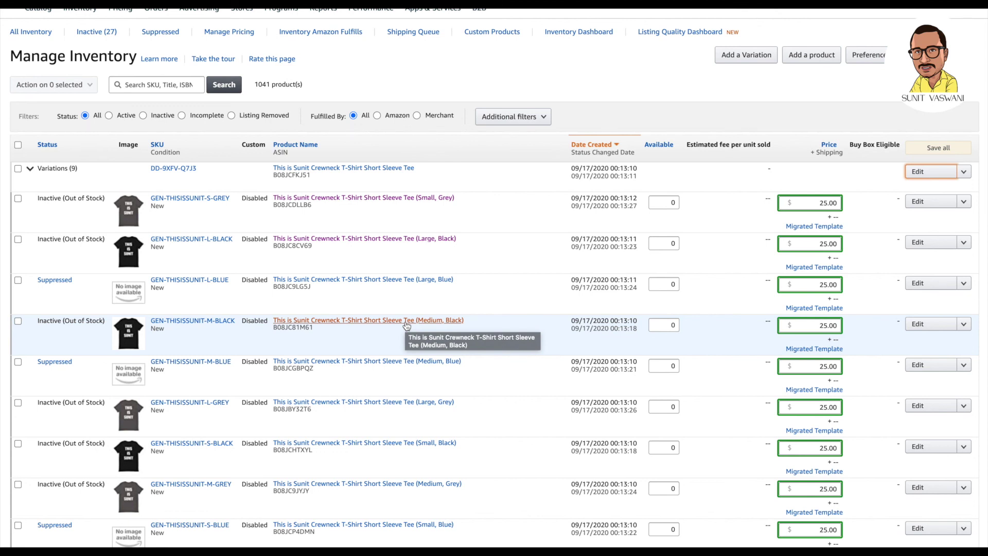
click(268, 84)
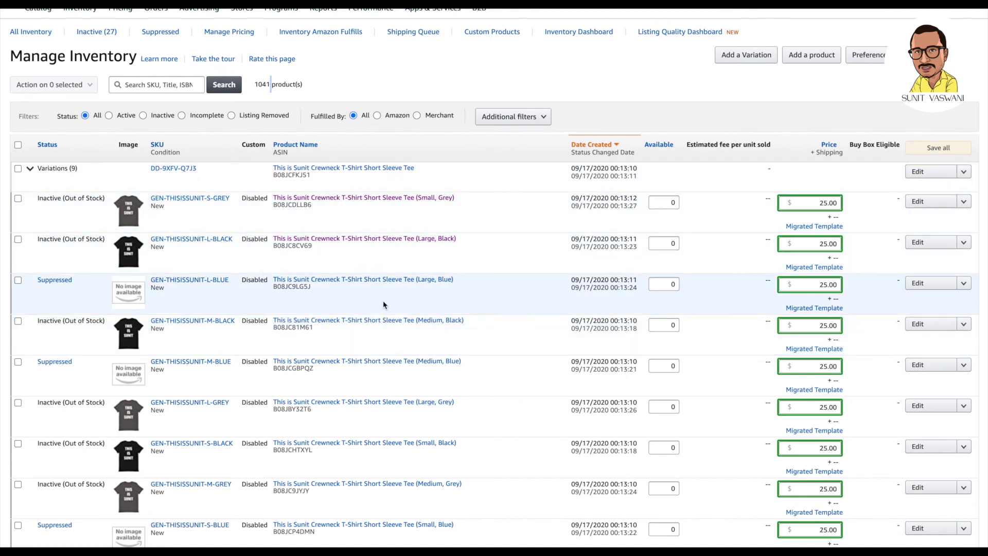